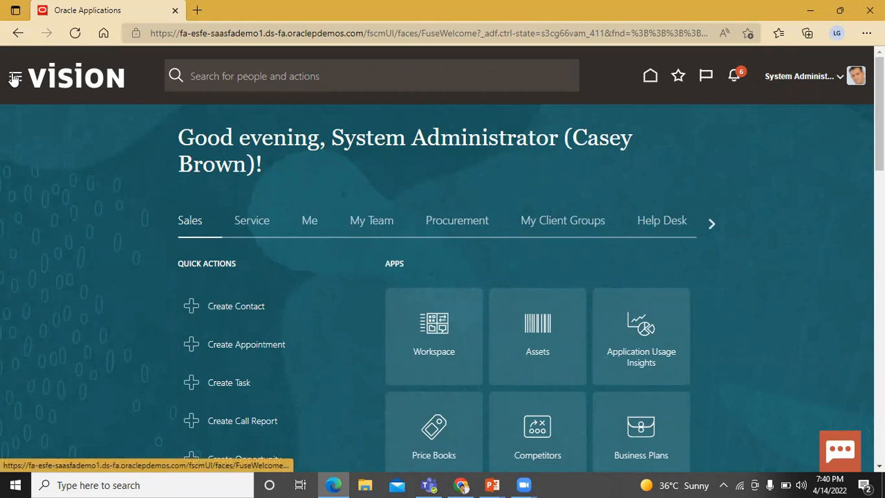
- Open the Sales opportunities list and display the Summary page of the BISP Solutions opportunity
{"action": "left_click", "coordinate": [15, 78]}
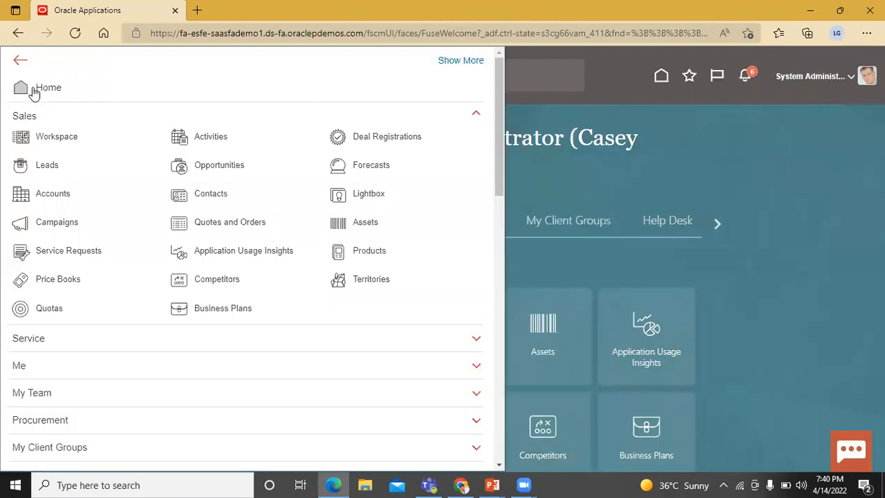
{"action": "left_click", "coordinate": [83, 118]}
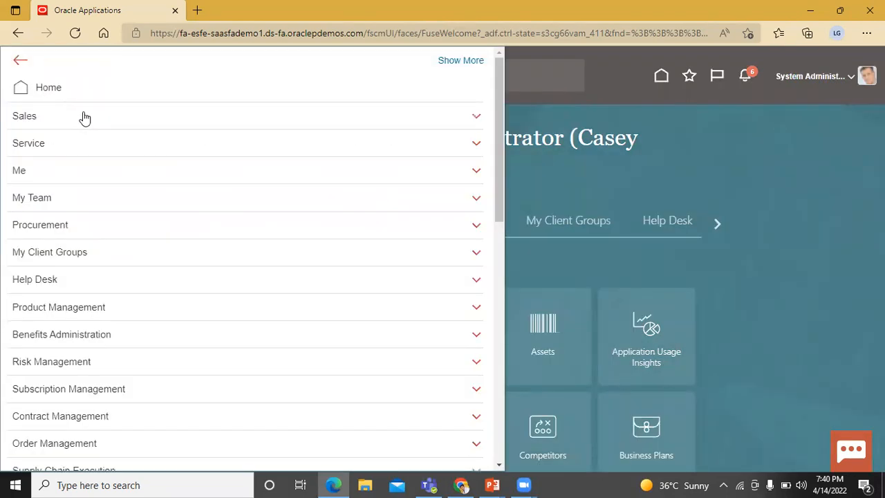
{"action": "left_click", "coordinate": [83, 117]}
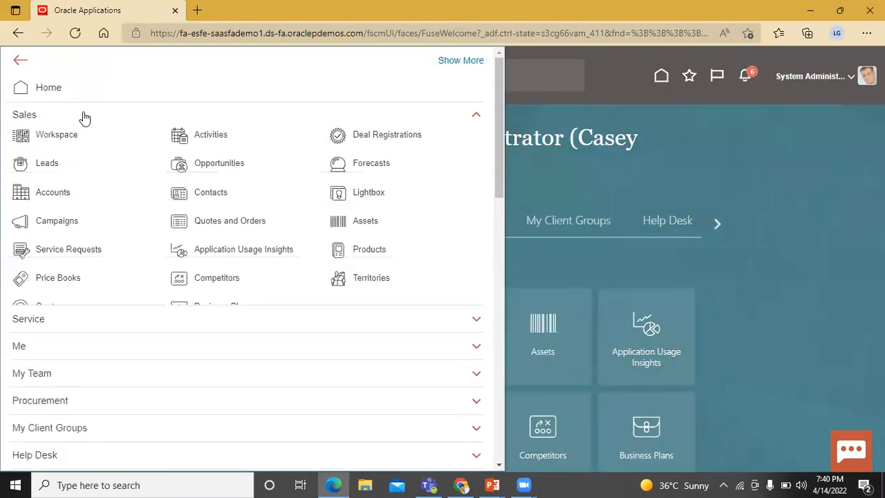
{"action": "left_click", "coordinate": [224, 164]}
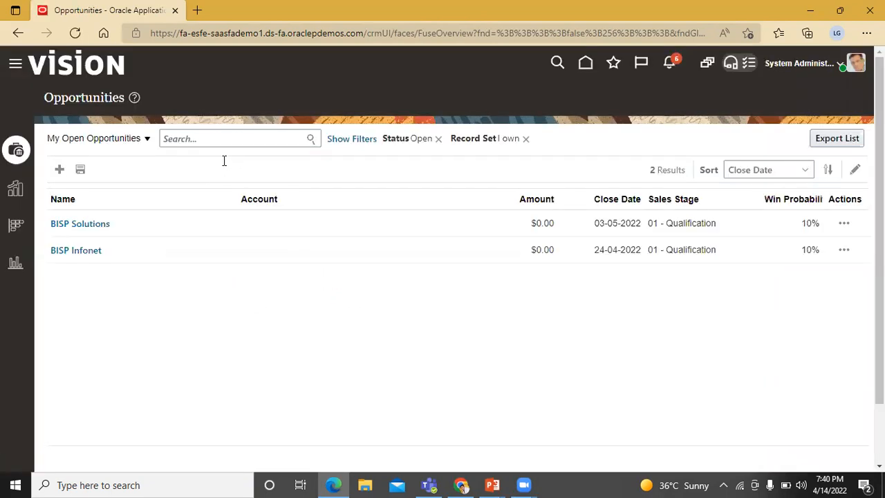
{"action": "left_click", "coordinate": [89, 224]}
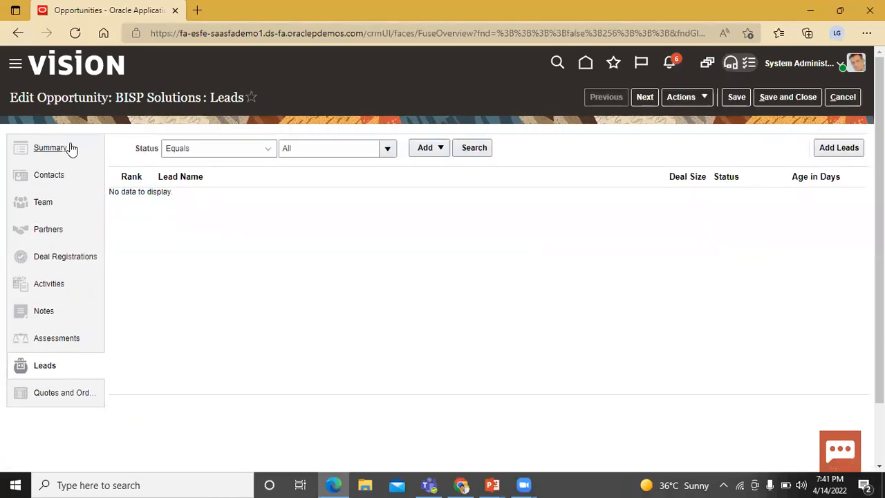
{"action": "left_click", "coordinate": [68, 148]}
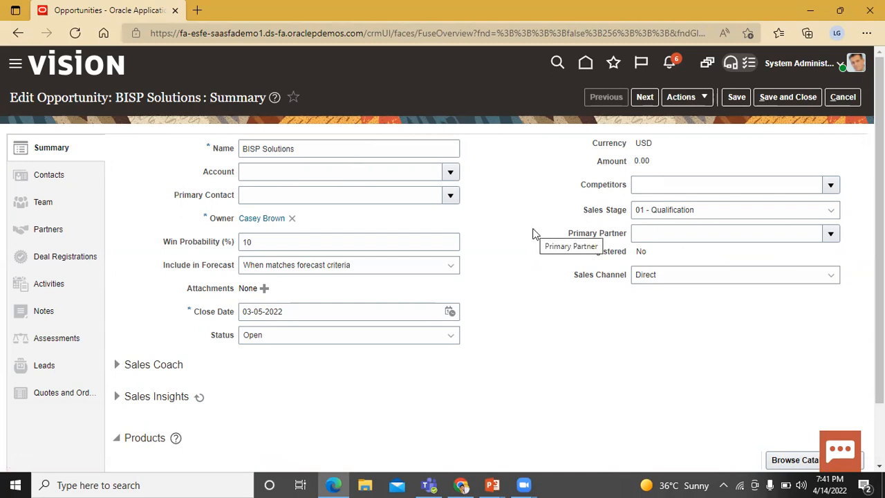
- Add a new line to the opportunity's Products section and display its Type choices
{"action": "scroll", "coordinate": [532, 233], "scroll_direction": "down", "scroll_amount": 1}
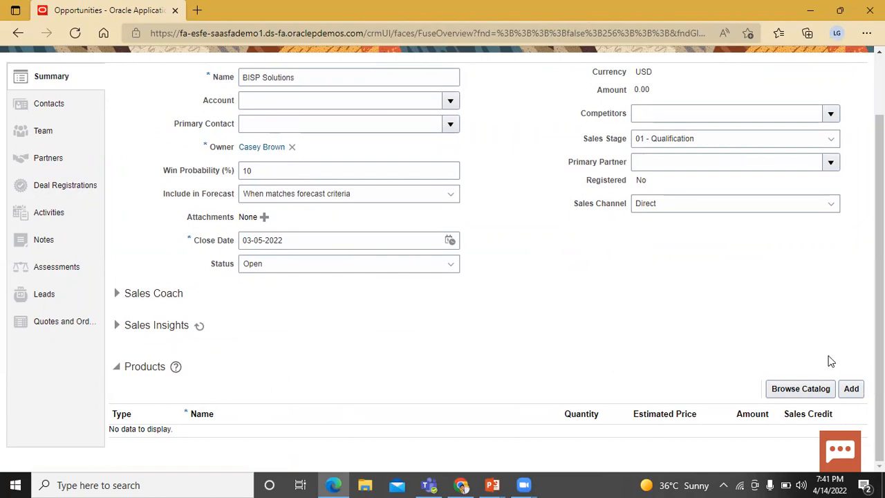
{"action": "left_click", "coordinate": [853, 389]}
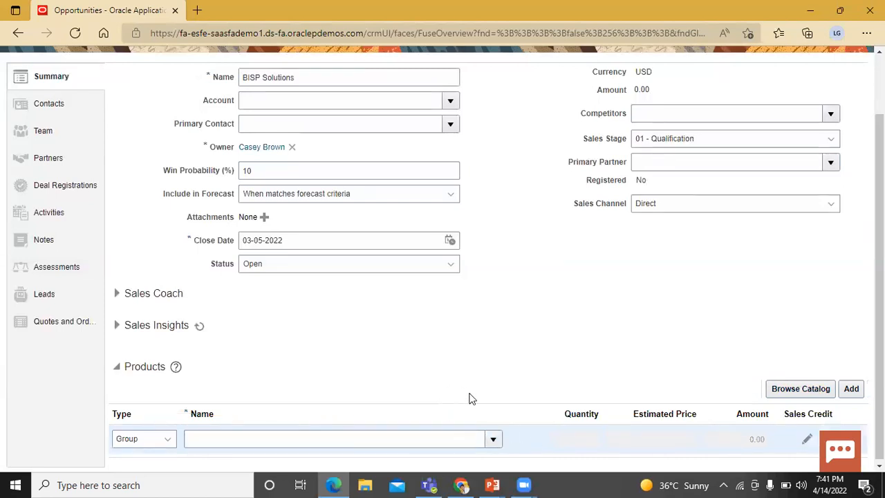
{"action": "left_click", "coordinate": [492, 438]}
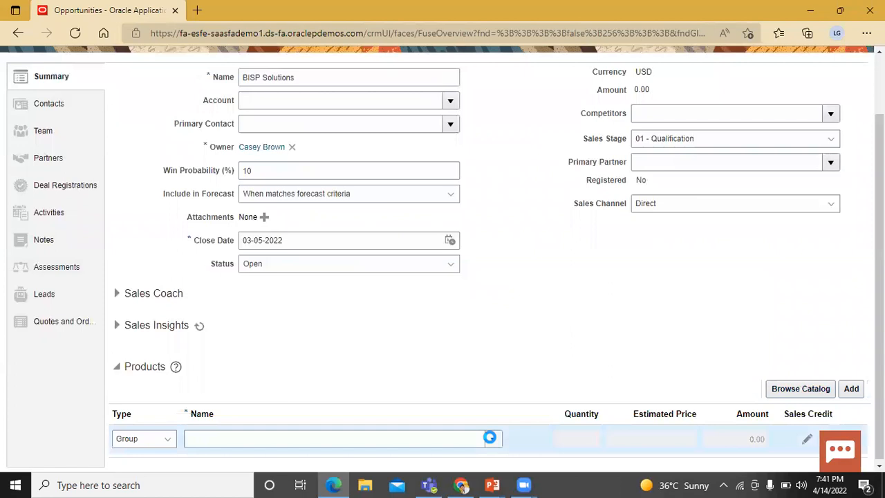
{"action": "left_click", "coordinate": [168, 438]}
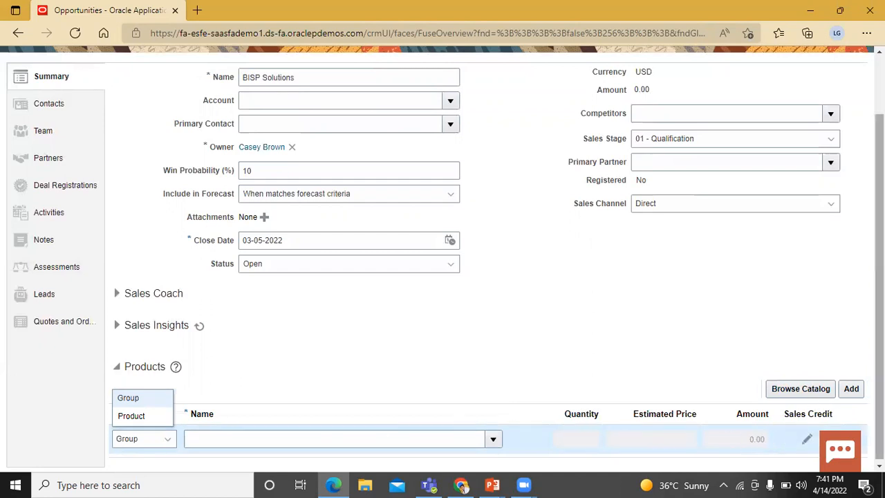
- Review the opportunity's summary fields and Products section, and cancel editing the opportunity
{"action": "scroll", "coordinate": [878, 276], "scroll_direction": "up", "scroll_amount": 2}
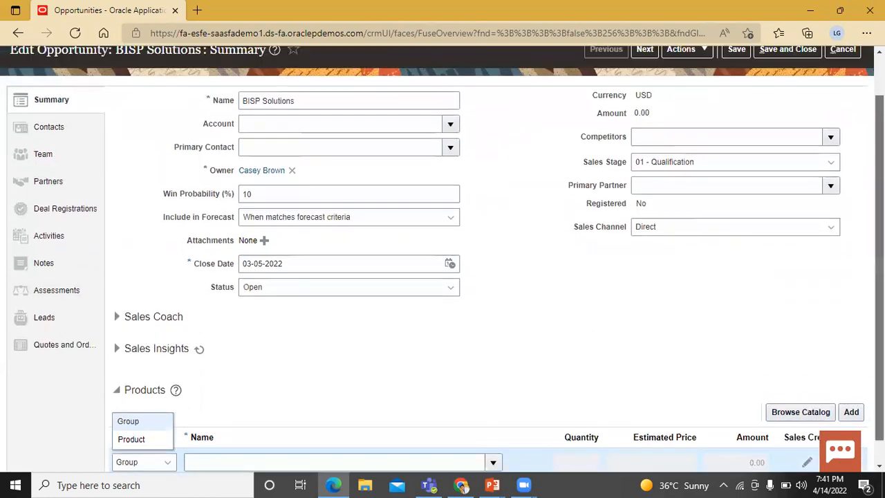
{"action": "scroll", "coordinate": [442, 258], "scroll_direction": "up", "scroll_amount": 1}
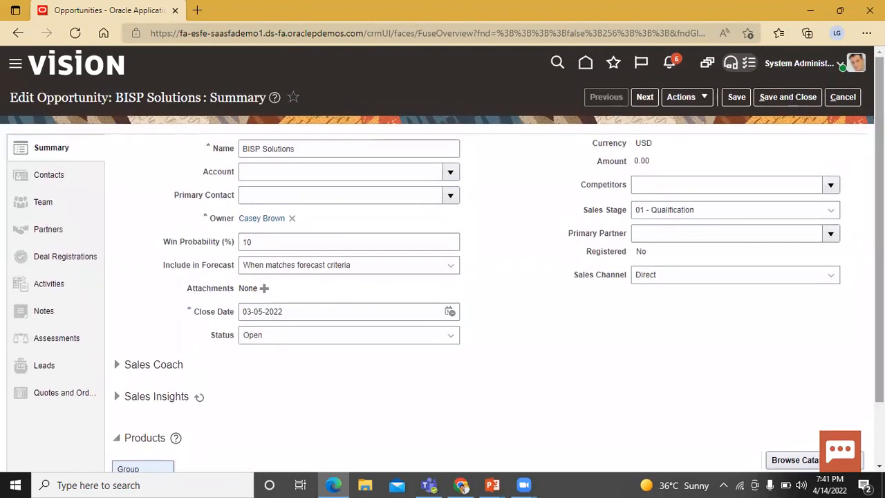
{"action": "scroll", "coordinate": [879, 277], "scroll_direction": "down", "scroll_amount": 1}
{"action": "scroll", "coordinate": [443, 258], "scroll_direction": "down", "scroll_amount": 1}
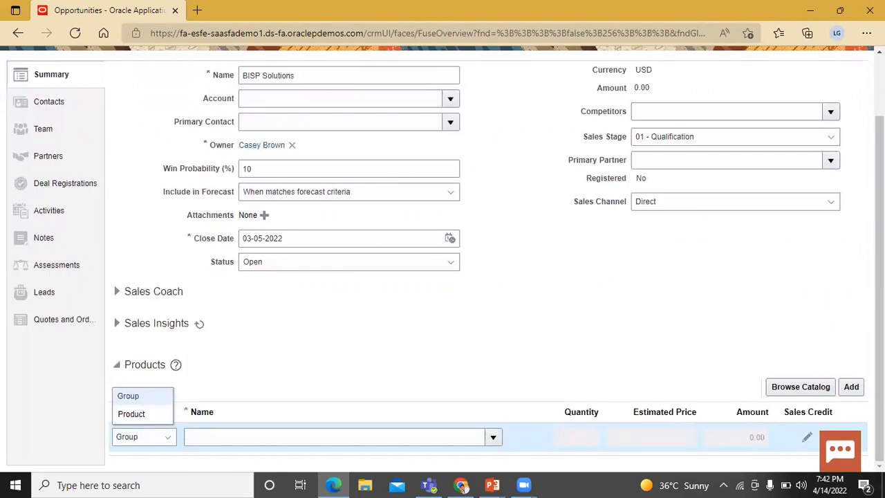
{"action": "scroll", "coordinate": [847, 129], "scroll_direction": "up", "scroll_amount": 1}
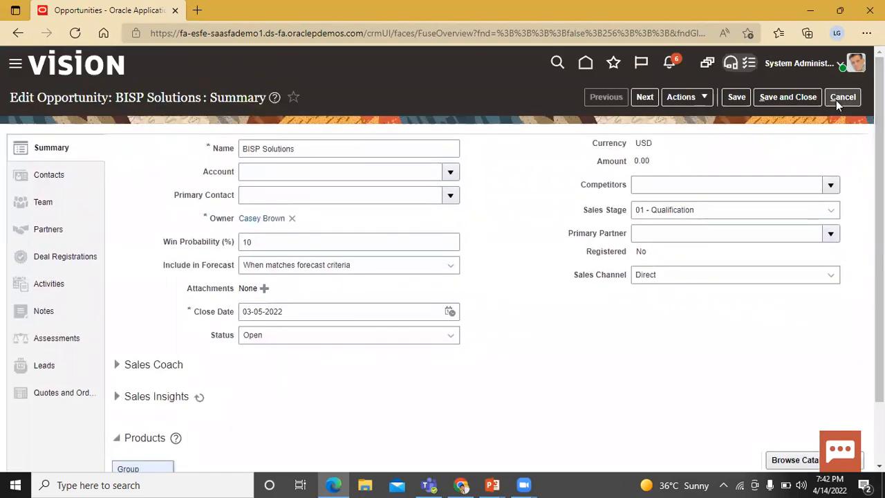
{"action": "scroll", "coordinate": [836, 100], "scroll_direction": "down", "scroll_amount": 1}
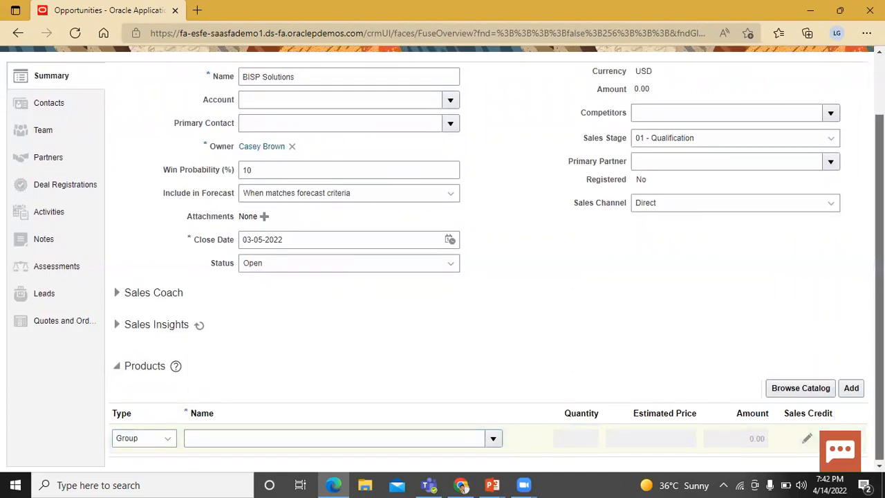
{"action": "scroll", "coordinate": [442, 258], "scroll_direction": "up", "scroll_amount": 1}
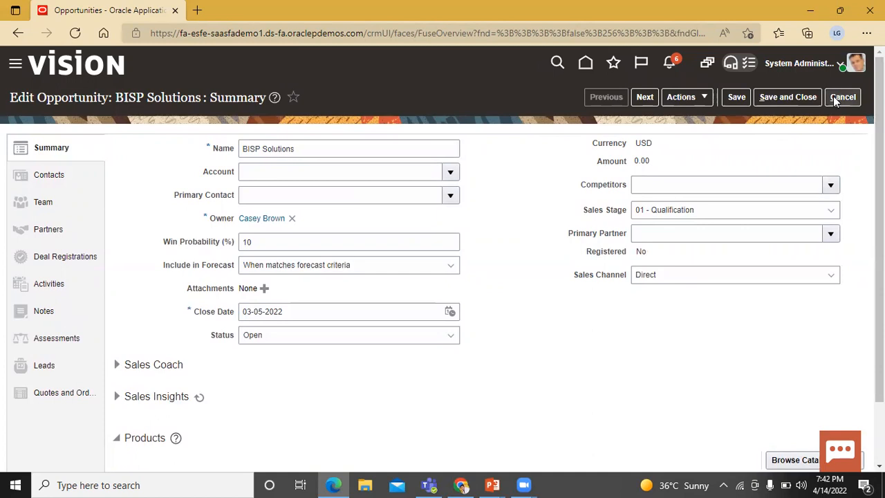
{"action": "left_click", "coordinate": [833, 96]}
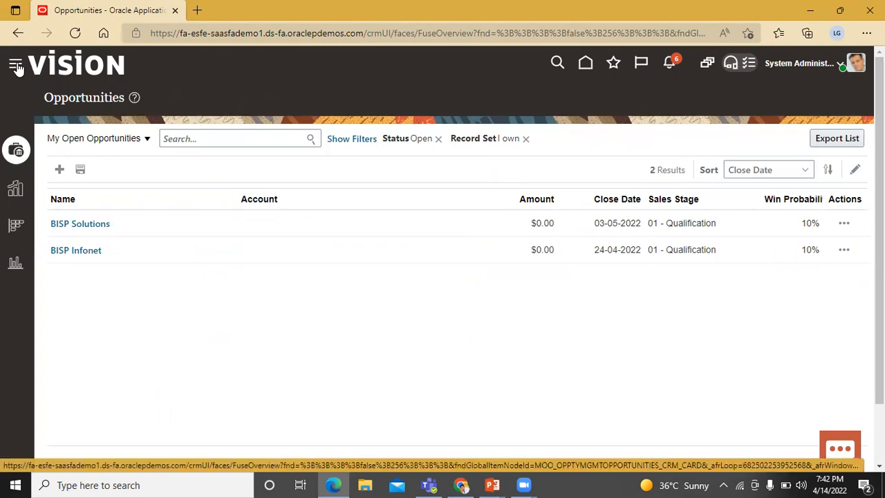
- Go to the Sandboxes page in the Configuration group
{"action": "left_click", "coordinate": [15, 67]}
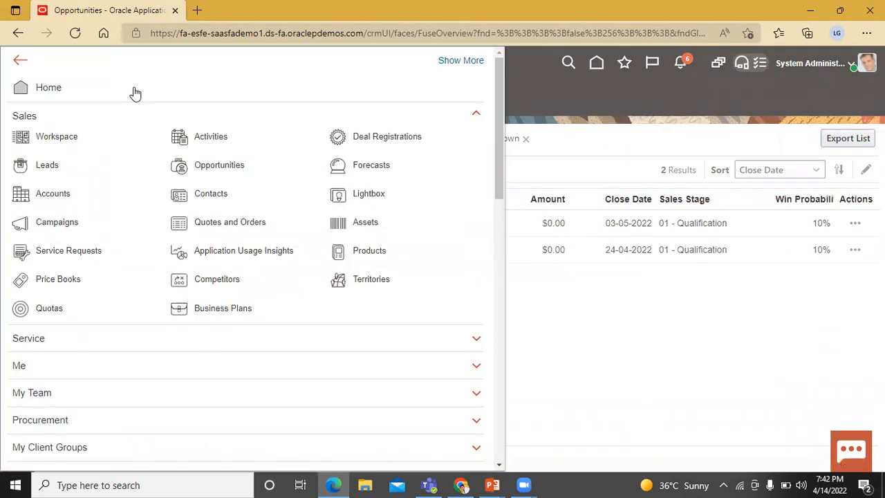
{"action": "scroll", "coordinate": [133, 170], "scroll_direction": "down", "scroll_amount": 15}
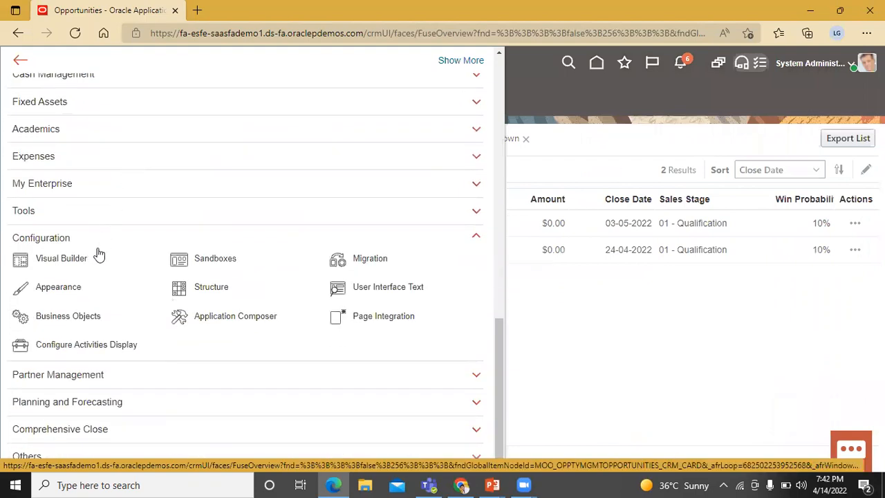
{"action": "left_click", "coordinate": [201, 261]}
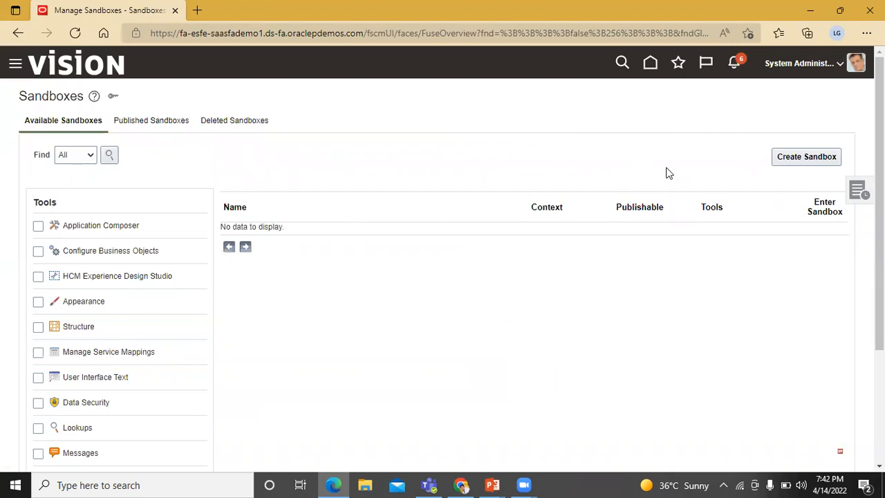
- Create and enter a publishable sandbox named BISP_Test_Sandbox with the Application Composer tool active
{"action": "left_click", "coordinate": [817, 163]}
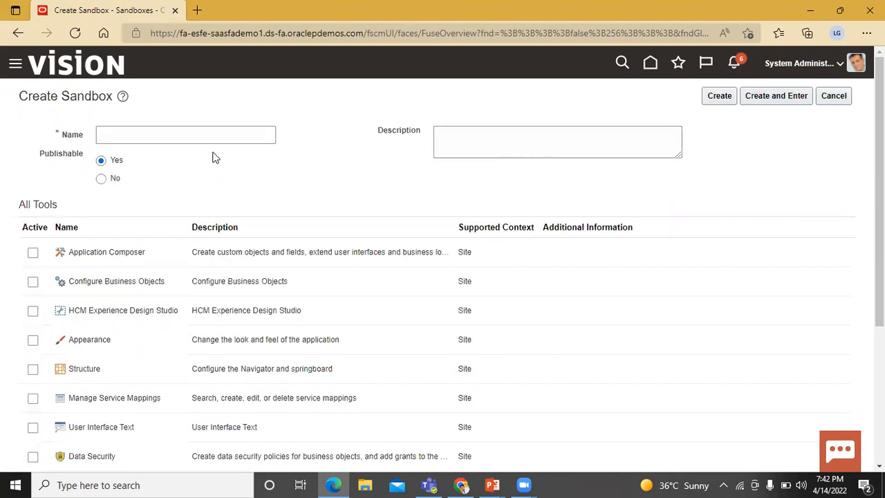
{"action": "left_click", "coordinate": [202, 138]}
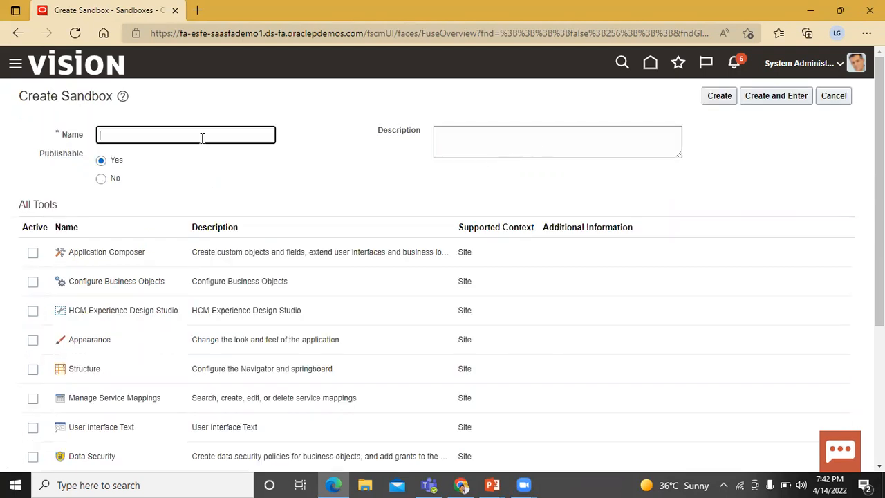
{"action": "type", "text": "BISP_Test_Sandbox"}
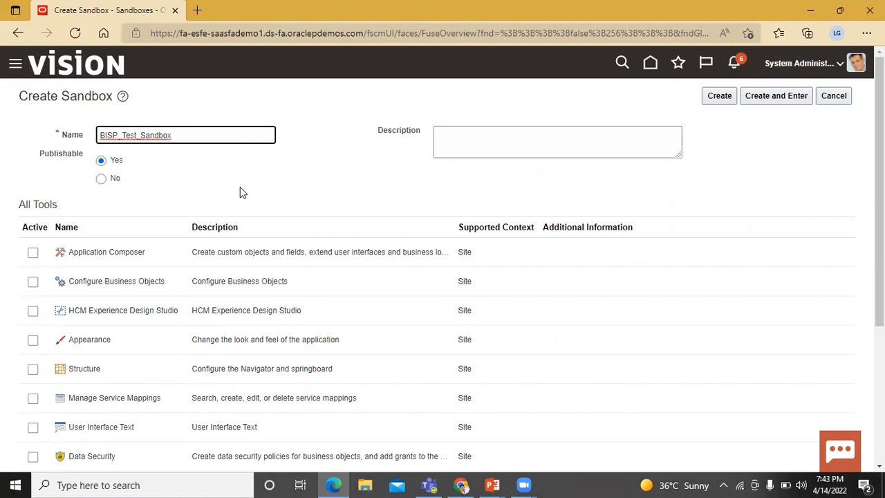
{"action": "left_click", "coordinate": [33, 253]}
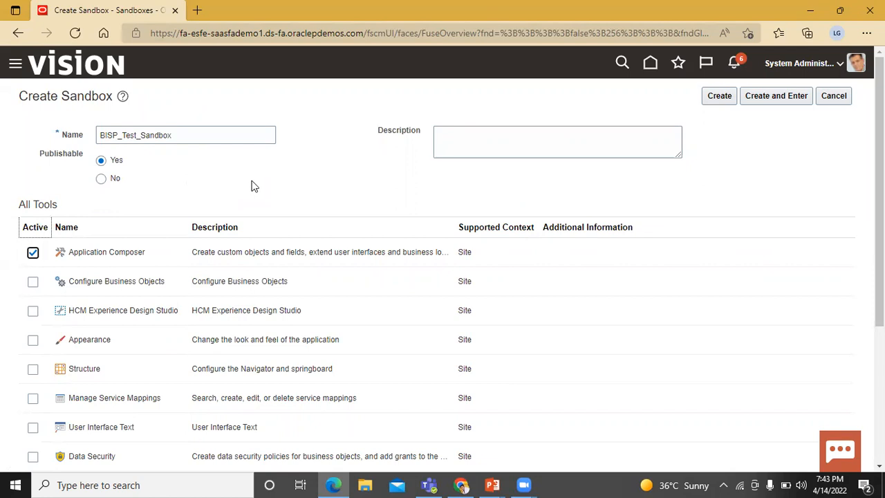
{"action": "left_click", "coordinate": [775, 97]}
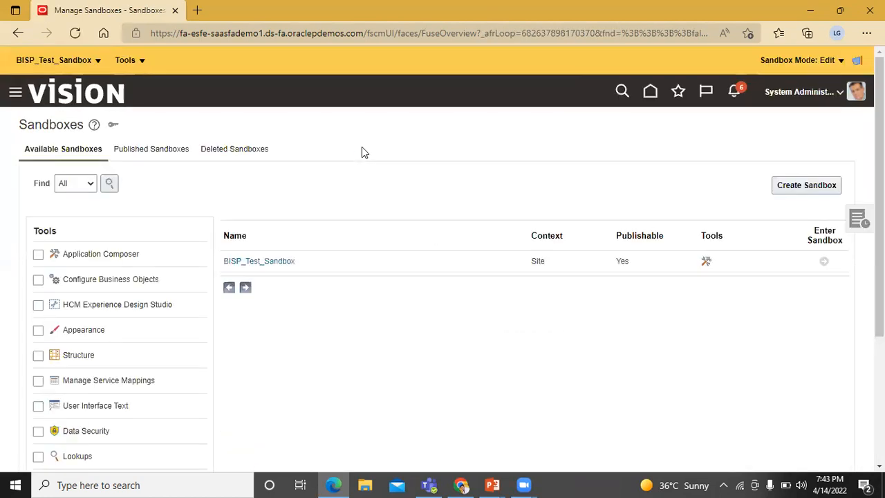
{"action": "key", "text": "ctrl+minus"}
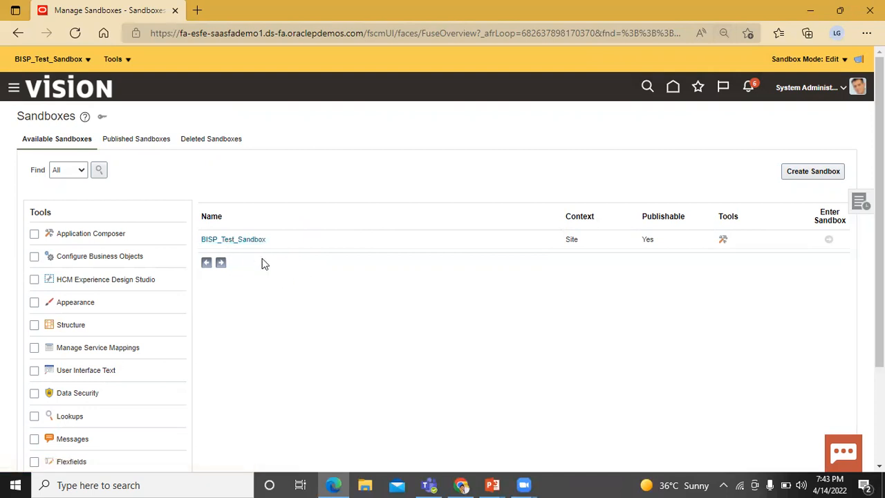
{"action": "key", "text": "ctrl+minus"}
{"action": "key", "text": "ctrl+plus"}
{"action": "key", "text": "ctrl+plus"}
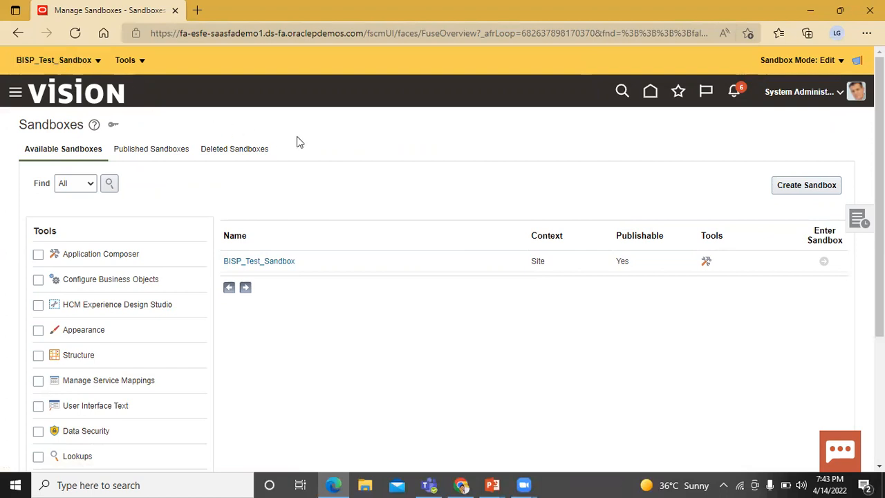
- Open Application Composer from the Configuration group inside the sandbox
{"action": "left_click", "coordinate": [17, 93]}
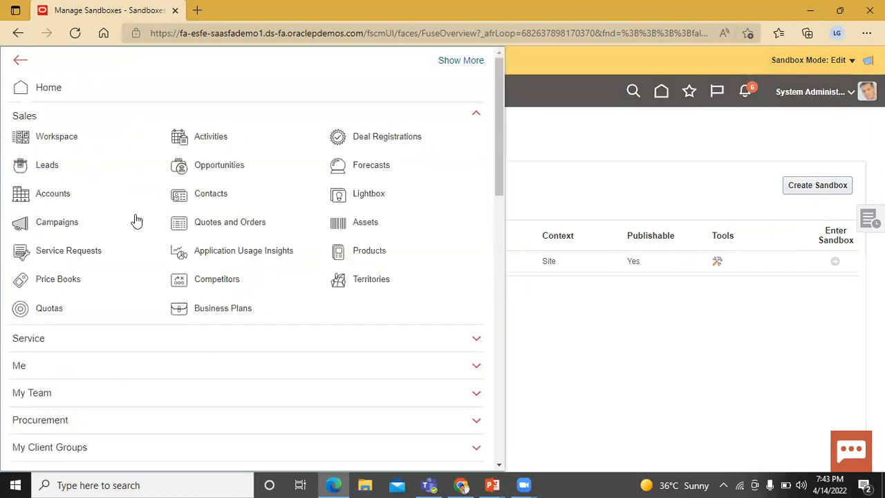
{"action": "scroll", "coordinate": [134, 219], "scroll_direction": "down", "scroll_amount": 8}
{"action": "scroll", "coordinate": [136, 220], "scroll_direction": "down", "scroll_amount": 4}
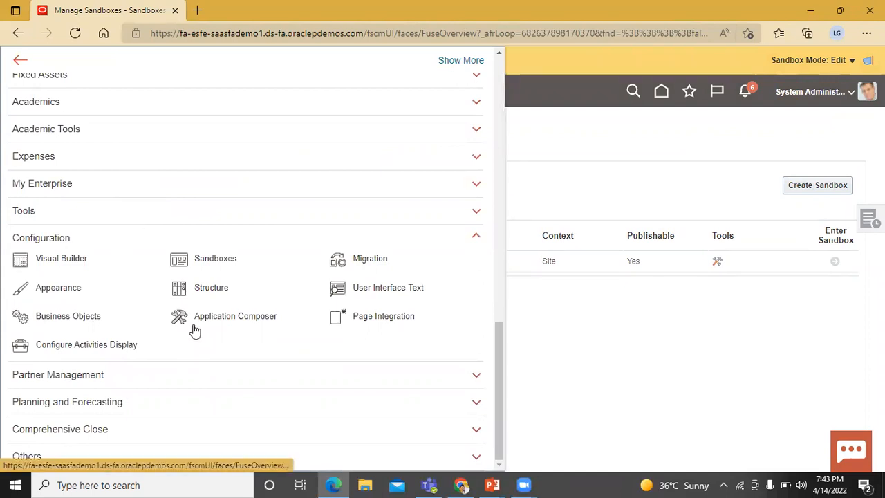
{"action": "left_click", "coordinate": [237, 317]}
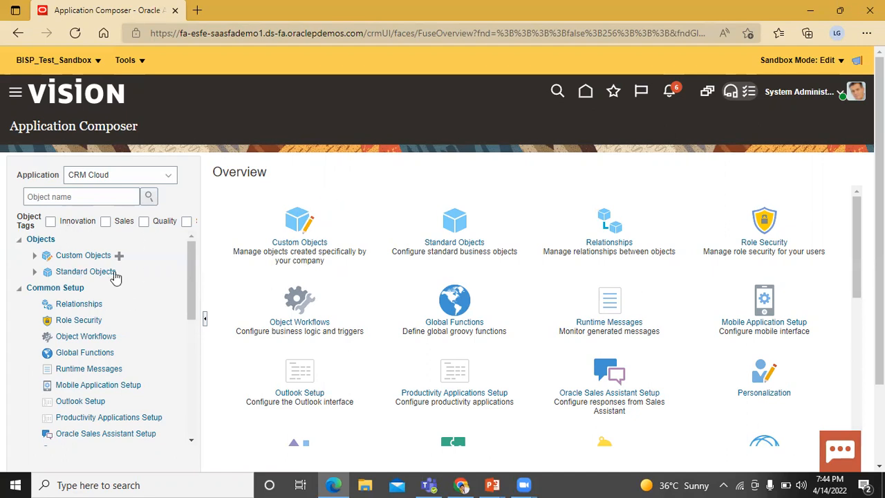
- Open the page layouts of the standard Opportunity object
{"action": "left_click", "coordinate": [34, 272]}
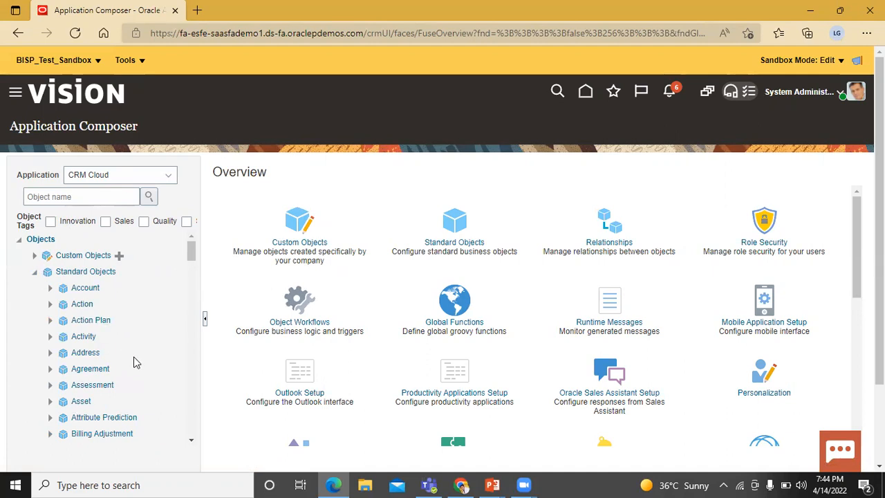
{"action": "scroll", "coordinate": [135, 362], "scroll_direction": "down", "scroll_amount": 4}
{"action": "scroll", "coordinate": [135, 361], "scroll_direction": "down", "scroll_amount": 10}
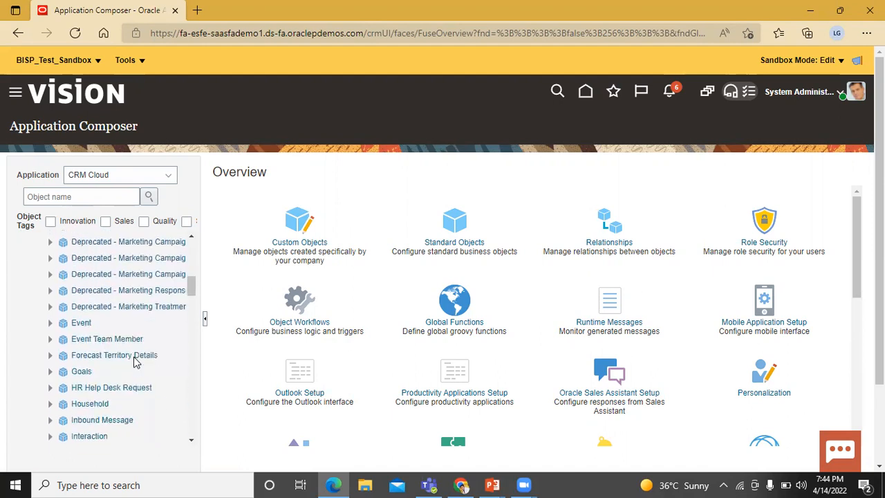
{"action": "scroll", "coordinate": [134, 362], "scroll_direction": "down", "scroll_amount": 7}
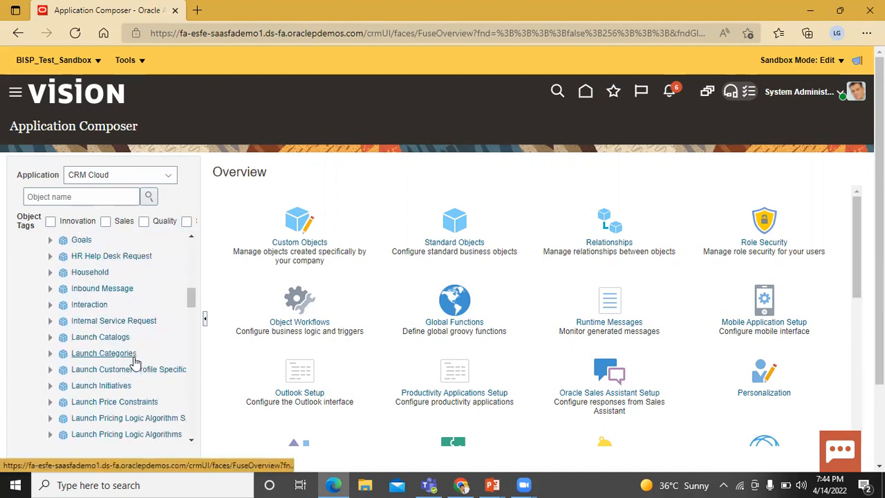
{"action": "scroll", "coordinate": [134, 361], "scroll_direction": "down", "scroll_amount": 8}
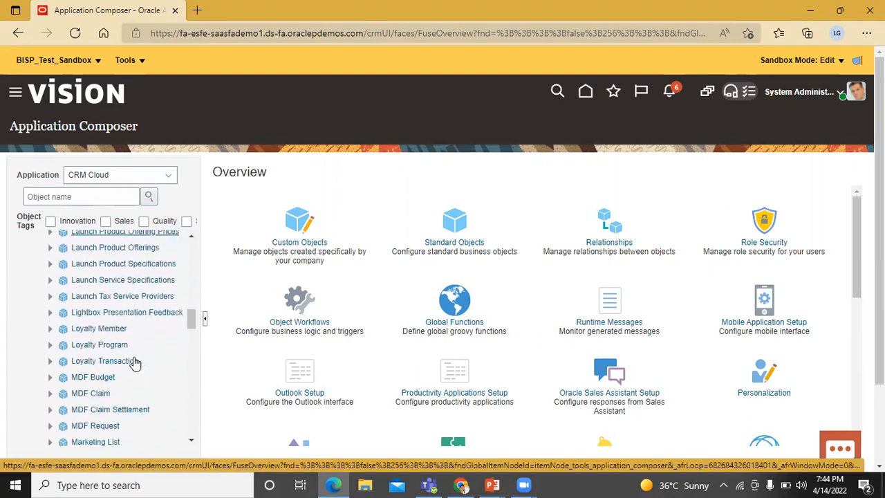
{"action": "scroll", "coordinate": [135, 361], "scroll_direction": "down", "scroll_amount": 1}
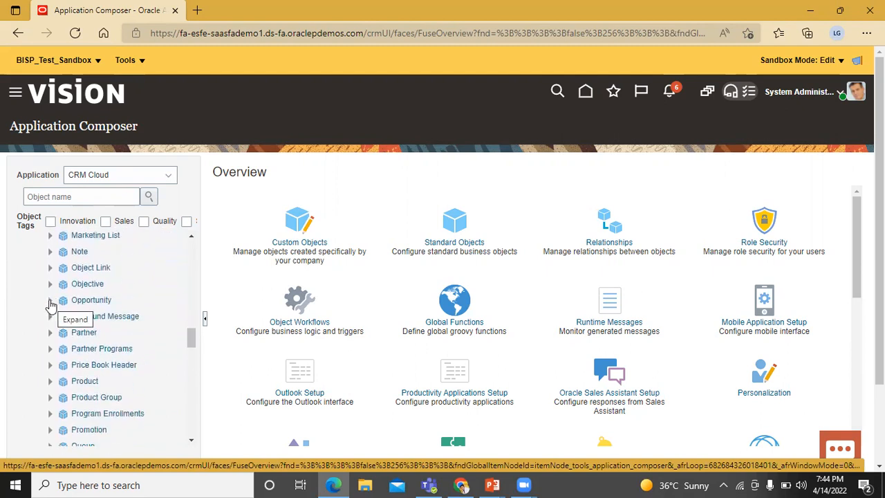
{"action": "left_click", "coordinate": [50, 301]}
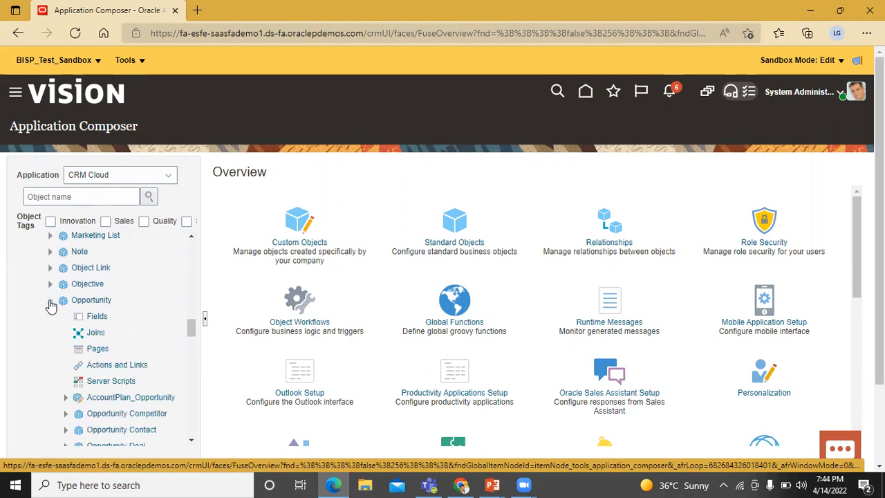
{"action": "left_click", "coordinate": [95, 349]}
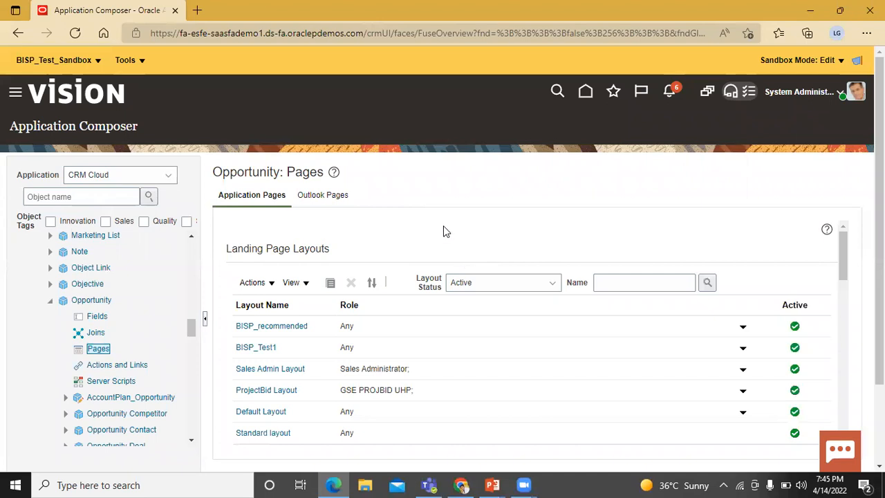
- Duplicate the Standard layout among the Opportunity's details page layouts as BISP_Layout and open the copy for editing
{"action": "scroll", "coordinate": [442, 226], "scroll_direction": "down", "scroll_amount": 4}
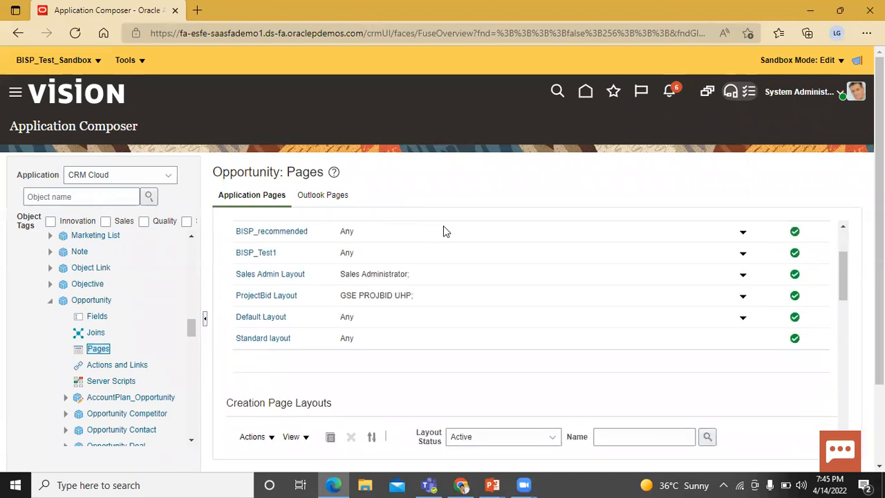
{"action": "scroll", "coordinate": [443, 225], "scroll_direction": "down", "scroll_amount": 4}
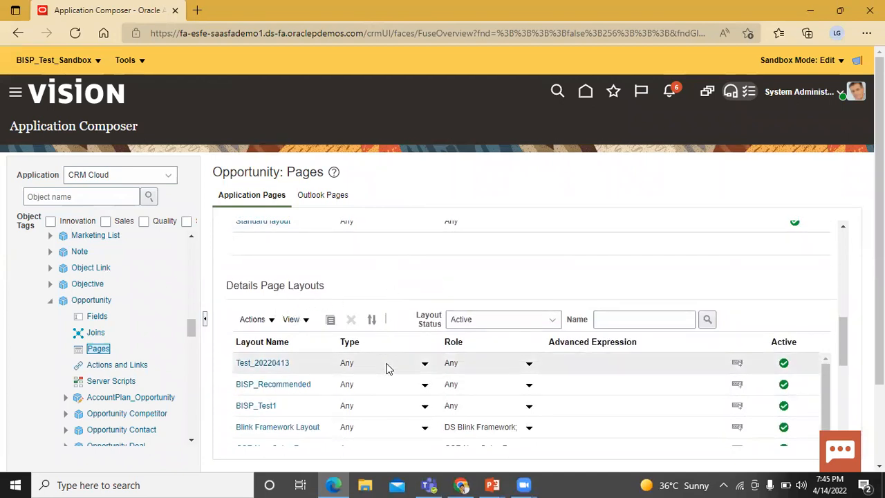
{"action": "scroll", "coordinate": [386, 368], "scroll_direction": "down", "scroll_amount": 5}
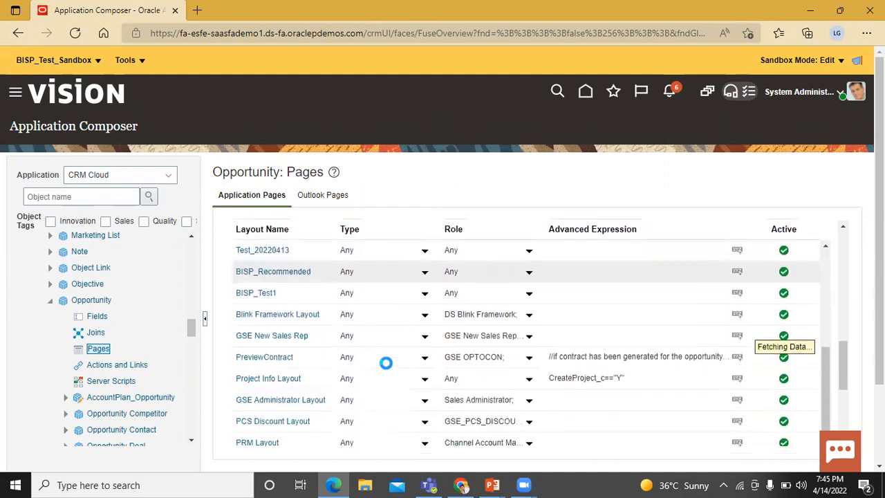
{"action": "scroll", "coordinate": [386, 363], "scroll_direction": "down", "scroll_amount": 6}
{"action": "scroll", "coordinate": [388, 368], "scroll_direction": "up", "scroll_amount": 2}
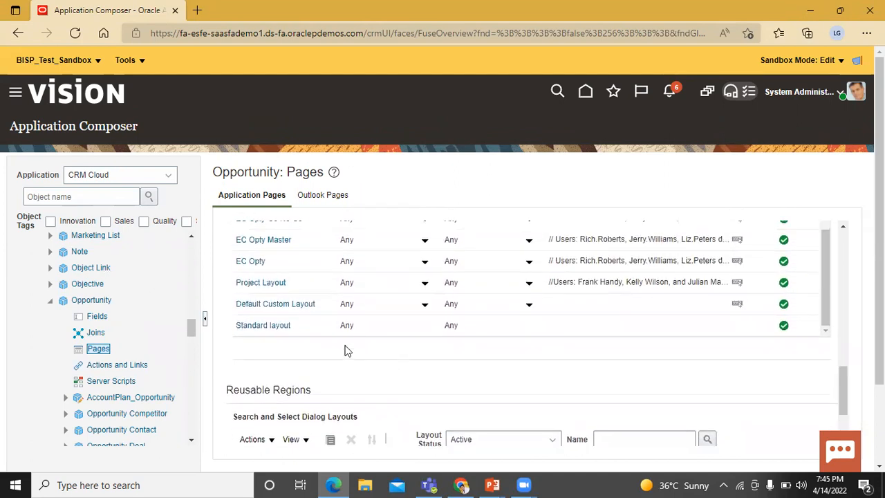
{"action": "left_click", "coordinate": [313, 326]}
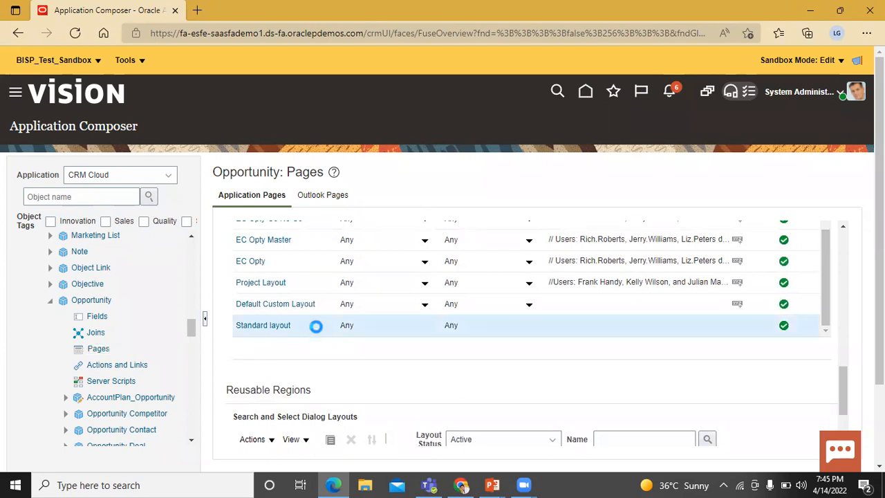
{"action": "scroll", "coordinate": [354, 369], "scroll_direction": "up", "scroll_amount": 1}
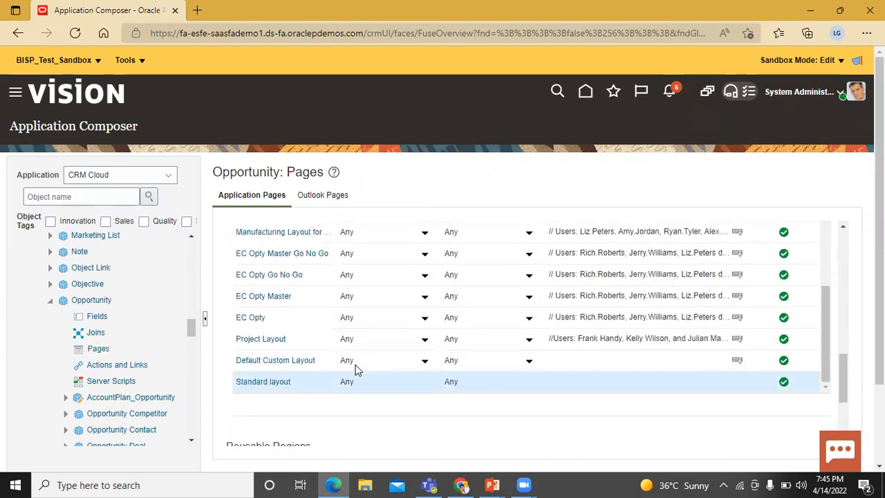
{"action": "scroll", "coordinate": [355, 370], "scroll_direction": "up", "scroll_amount": 5}
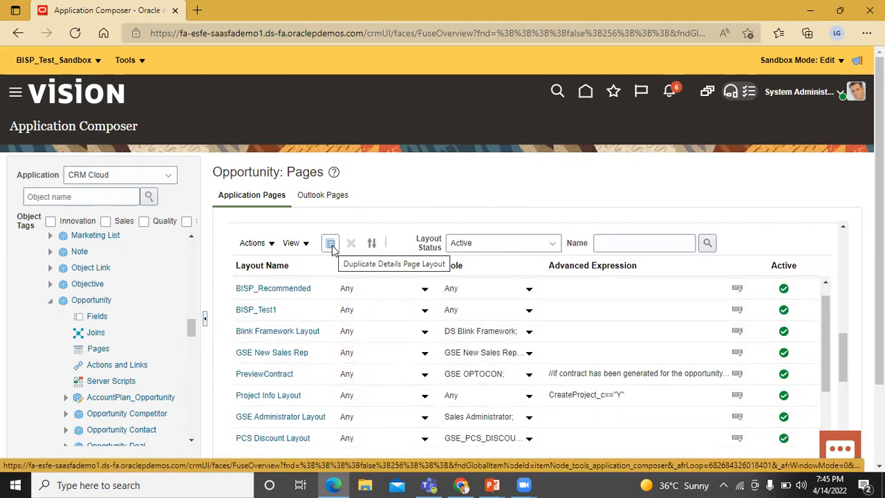
{"action": "scroll", "coordinate": [406, 339], "scroll_direction": "down", "scroll_amount": 5}
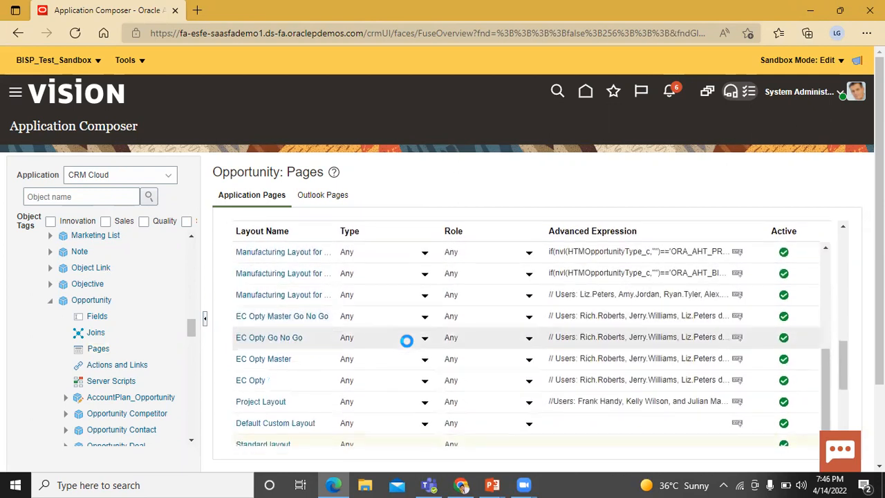
{"action": "scroll", "coordinate": [406, 339], "scroll_direction": "down", "scroll_amount": 2}
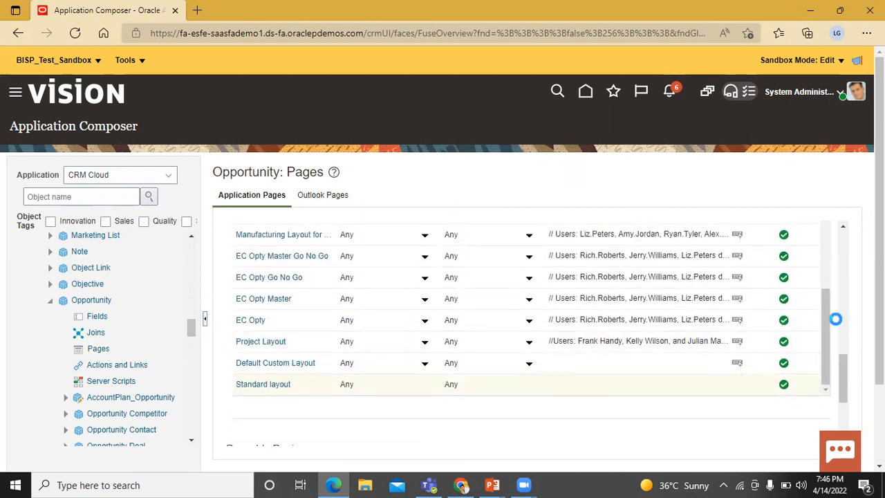
{"action": "left_click_drag", "start_coordinate": [825, 317], "coordinate": [828, 258]}
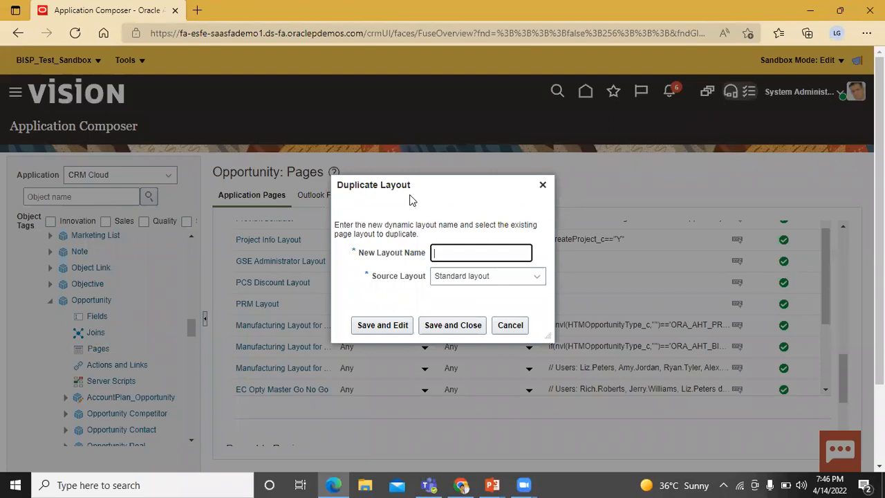
{"action": "type", "text": "BISP"}
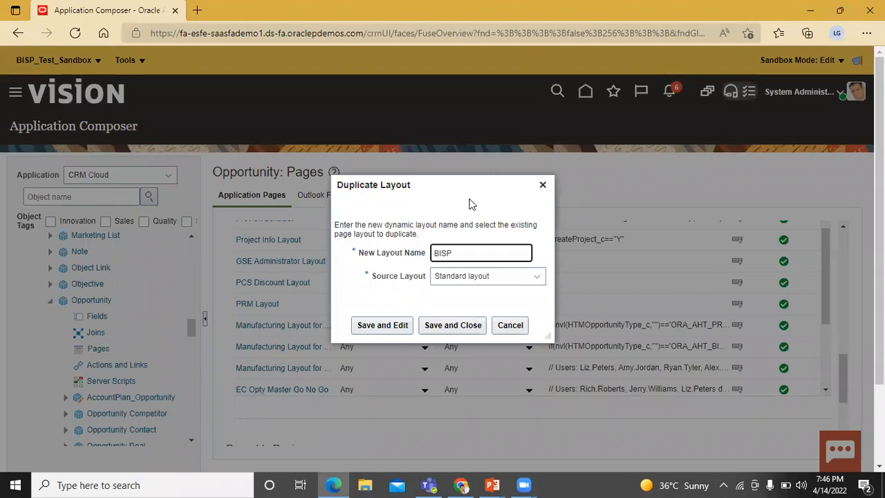
{"action": "type", "text": "_Layout"}
{"action": "left_click", "coordinate": [393, 329]}
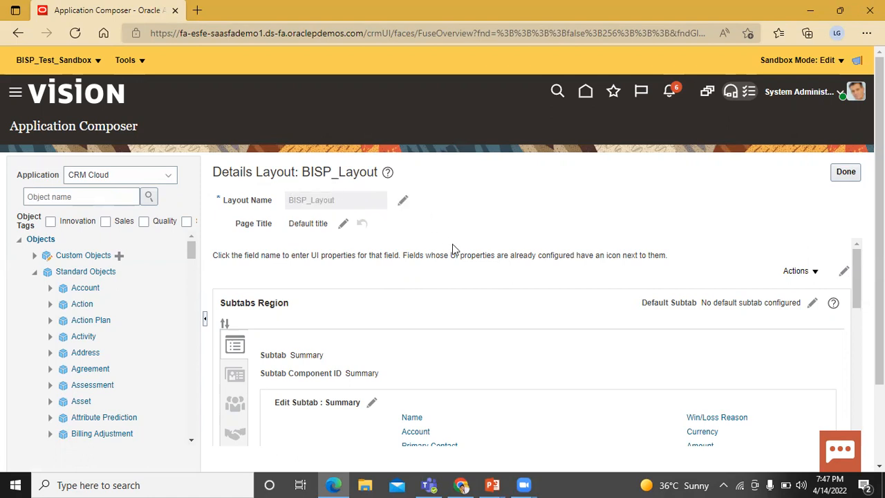
- Enable separate create pages and separate edit pages for BISP_Layout's revenue table, save the change, and finish editing the layout
{"action": "scroll", "coordinate": [457, 259], "scroll_direction": "down", "scroll_amount": 3}
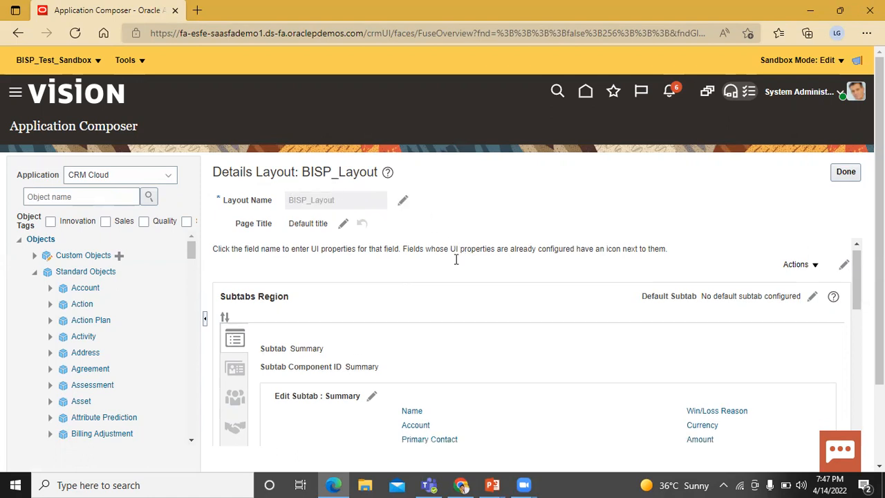
{"action": "scroll", "coordinate": [449, 303], "scroll_direction": "down", "scroll_amount": 8}
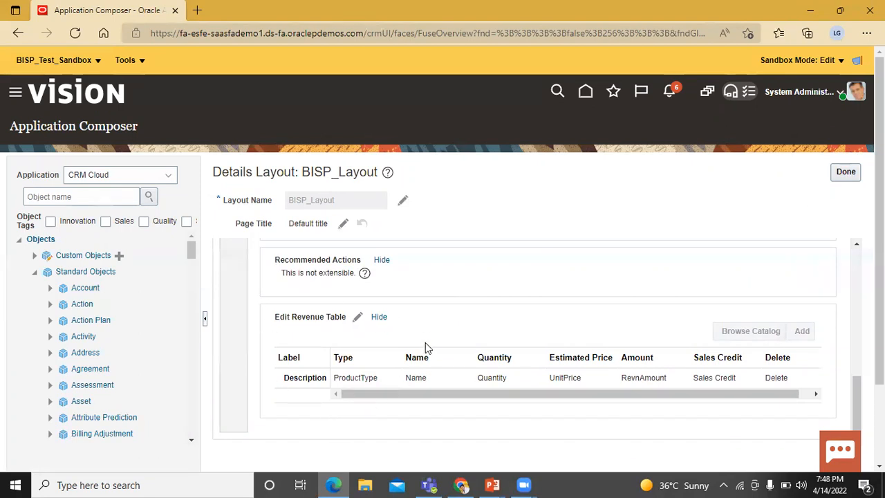
{"action": "left_click", "coordinate": [357, 318]}
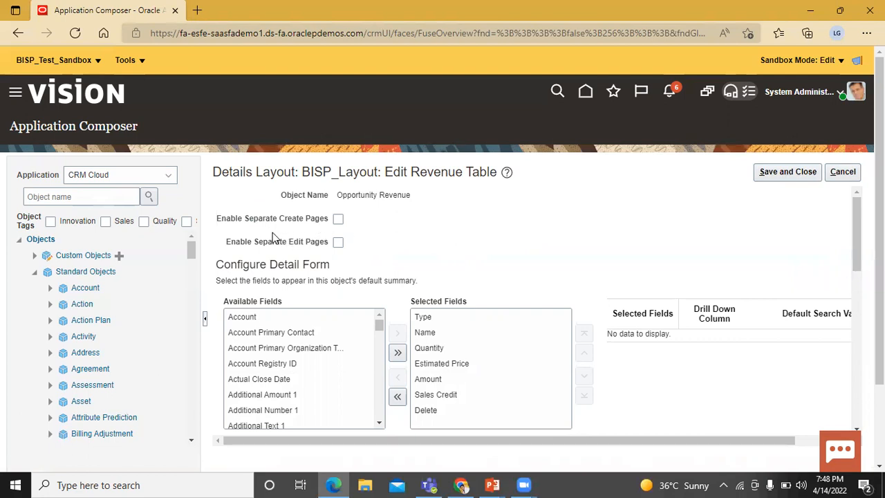
{"action": "left_click", "coordinate": [338, 220]}
{"action": "left_click", "coordinate": [339, 243]}
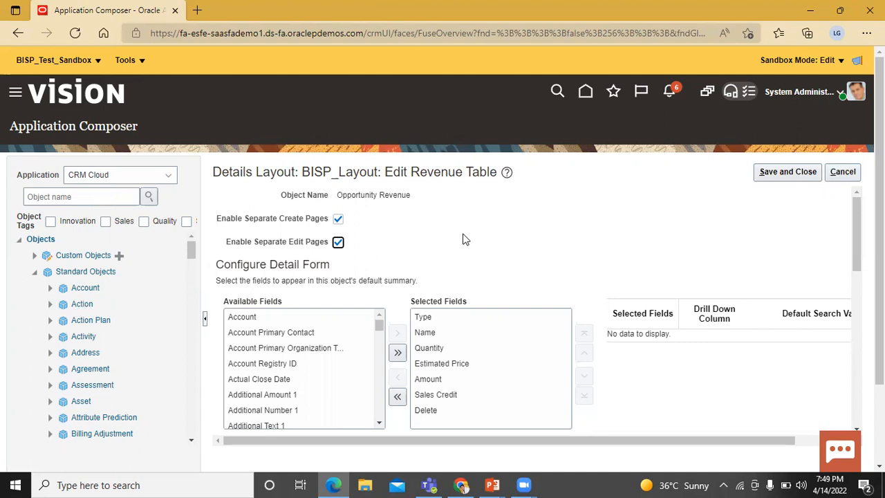
{"action": "left_click", "coordinate": [784, 172]}
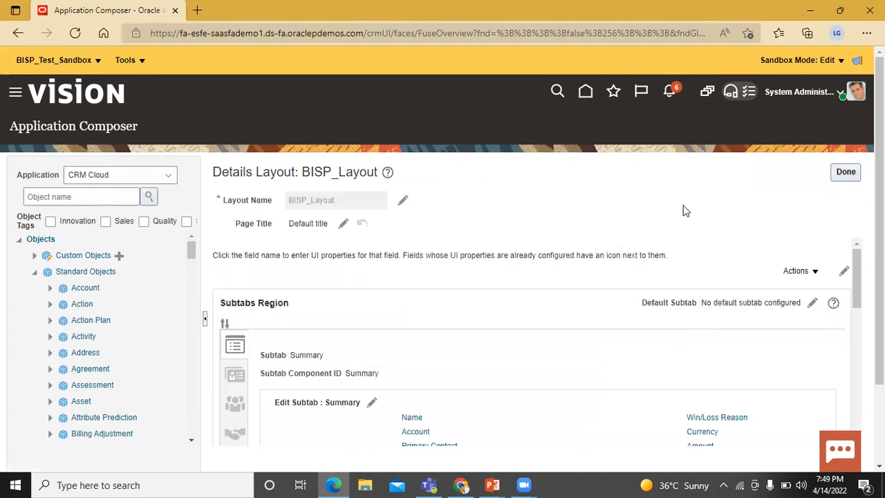
{"action": "left_click", "coordinate": [848, 173]}
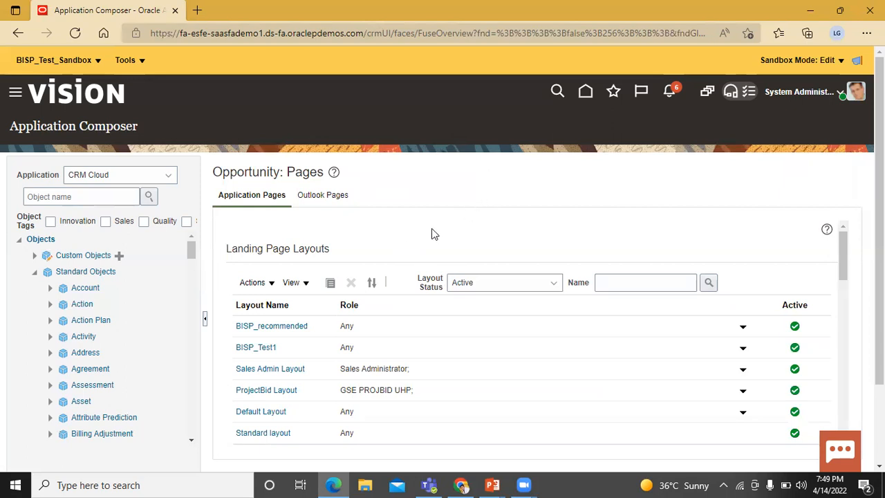
- Go to the Opportunities list and open the BISP Solutions opportunity at its Products section
{"action": "left_click", "coordinate": [15, 94]}
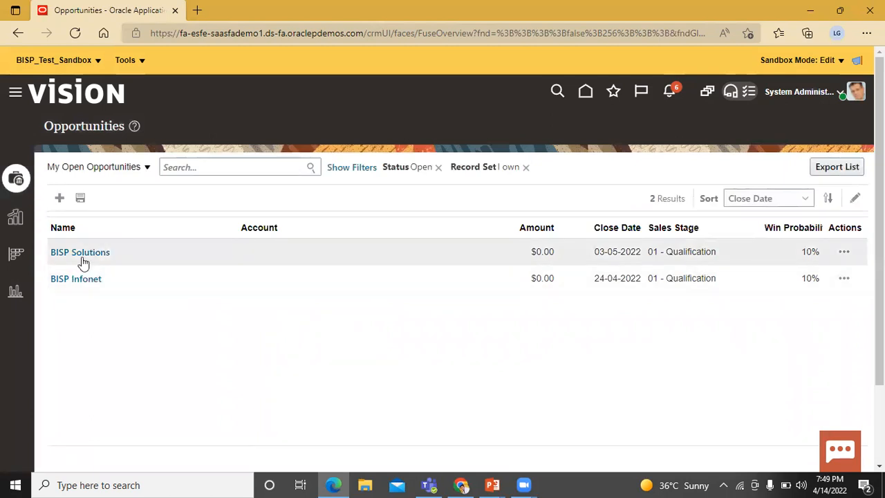
{"action": "left_click", "coordinate": [81, 253]}
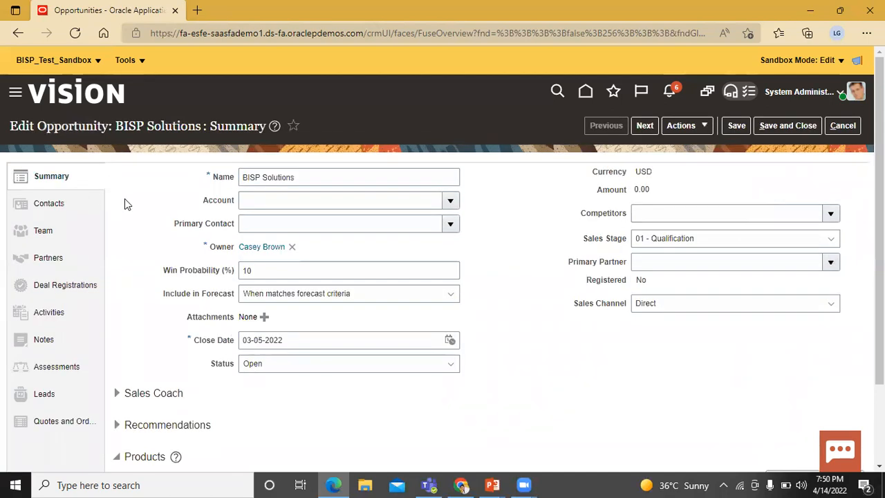
{"action": "scroll", "coordinate": [493, 405], "scroll_direction": "down", "scroll_amount": 2}
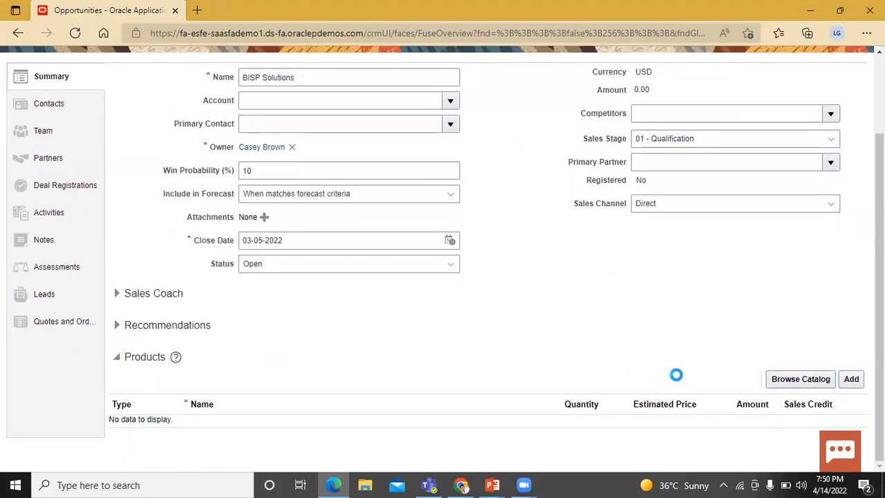
- Add the Business Laptops product group to the opportunity with a quantity of 10 and an estimated price of 50000
{"action": "left_click", "coordinate": [854, 380]}
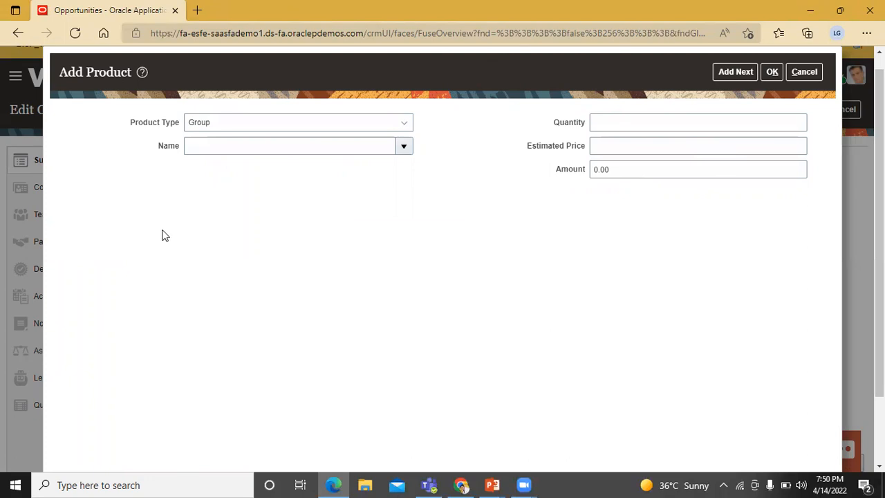
{"action": "left_click", "coordinate": [406, 146]}
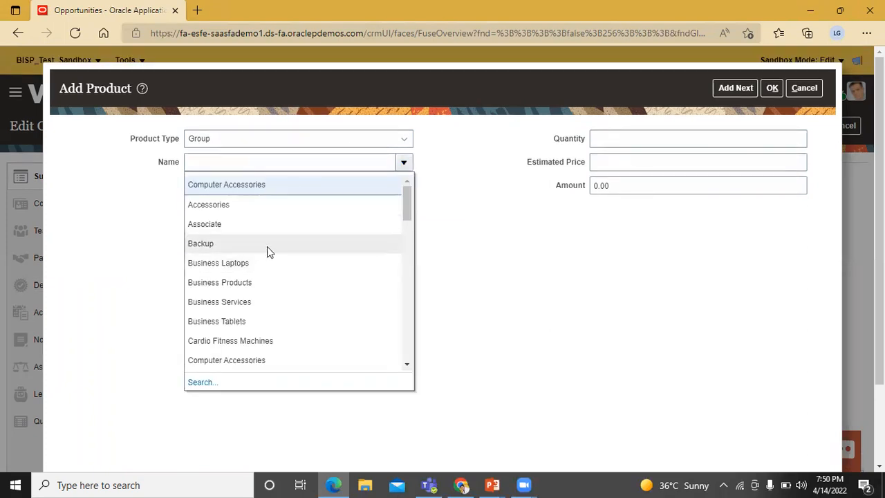
{"action": "left_click", "coordinate": [268, 263]}
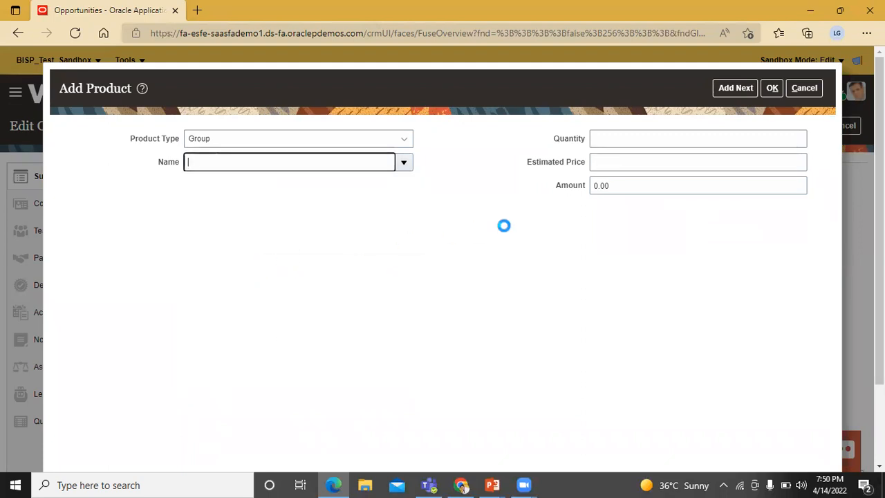
{"action": "left_click", "coordinate": [624, 139]}
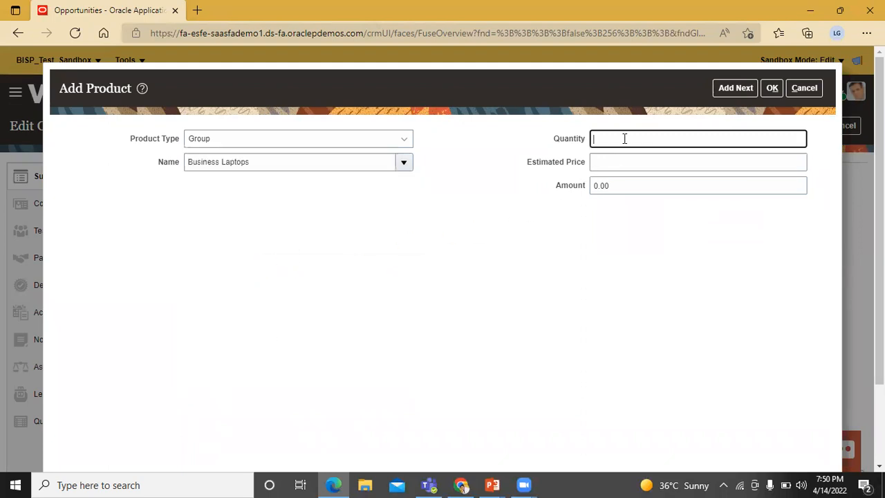
{"action": "type", "text": "10"}
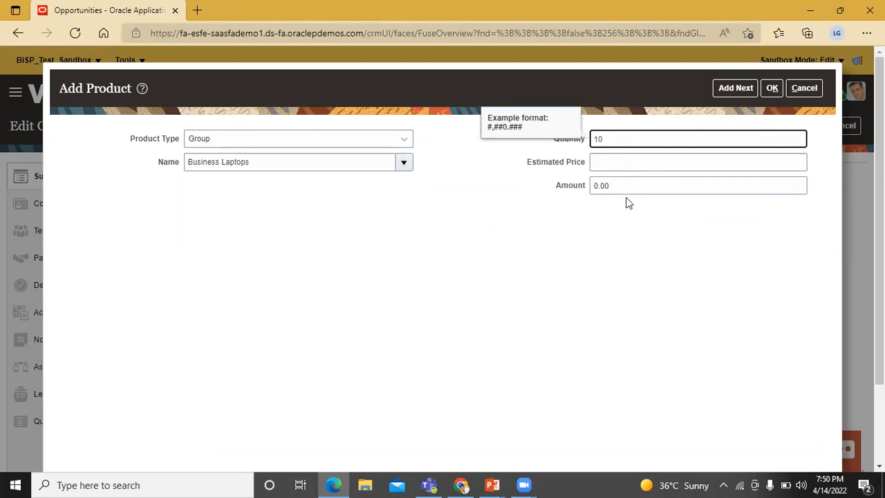
{"action": "left_click", "coordinate": [617, 161]}
{"action": "type", "text": "50000"}
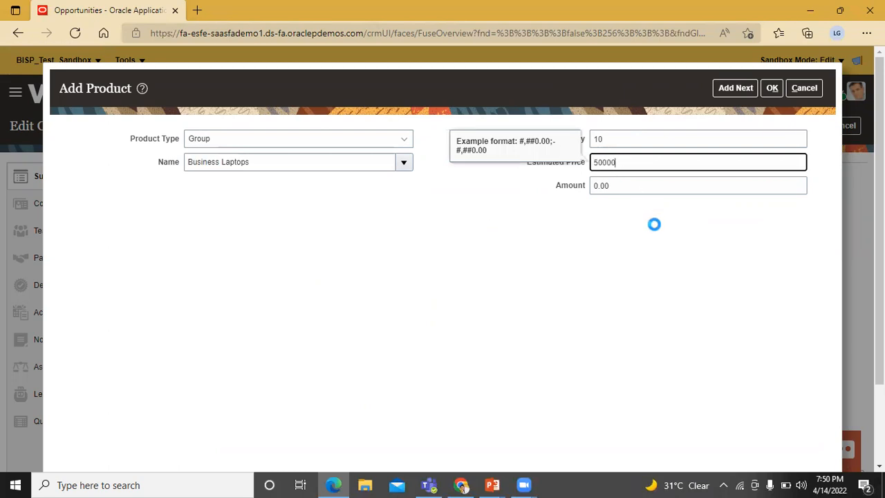
{"action": "key", "text": "Tab"}
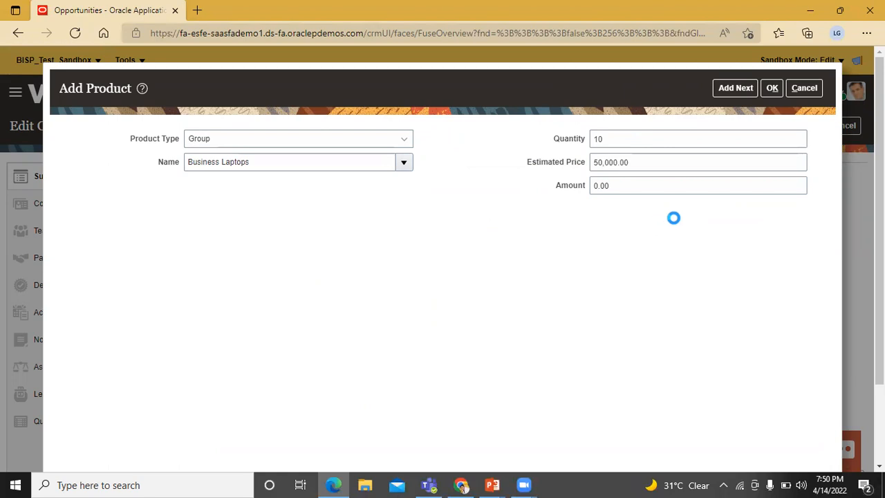
{"action": "left_click", "coordinate": [773, 89]}
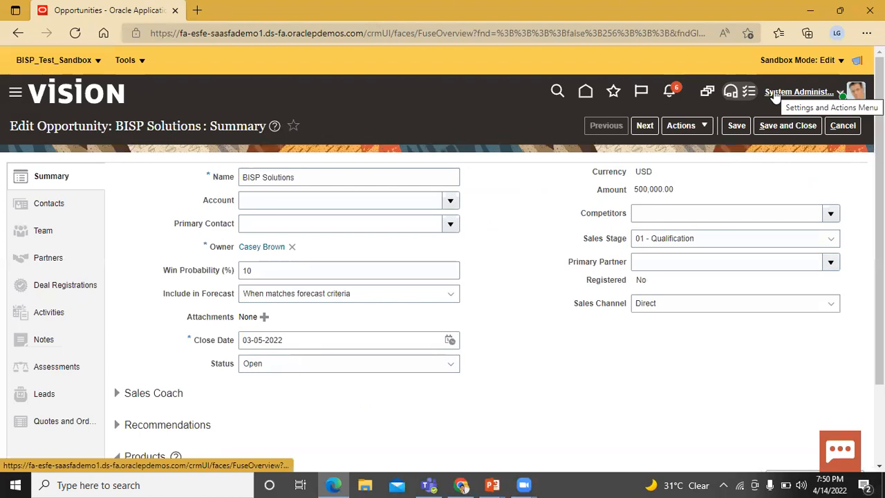
- Open the Business Laptops product from the Products section to view its separate edit page, then return to the opportunity summary
{"action": "scroll", "coordinate": [644, 301], "scroll_direction": "down", "scroll_amount": 2}
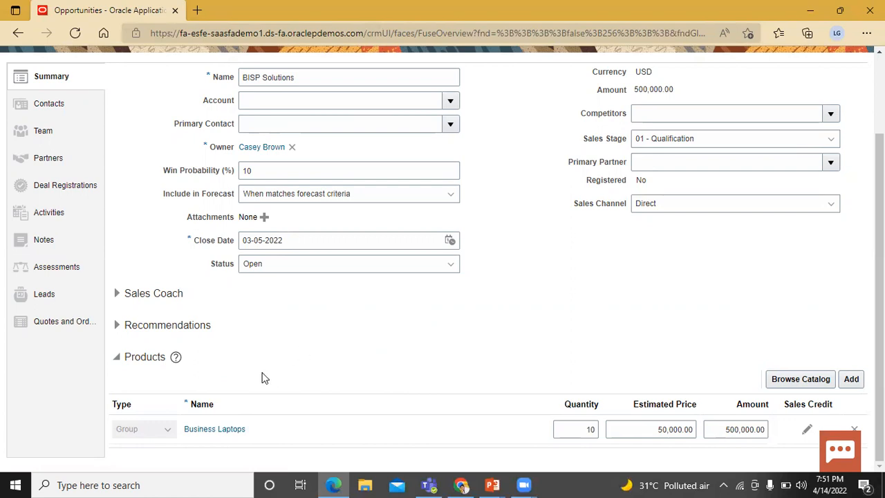
{"action": "left_click", "coordinate": [213, 429]}
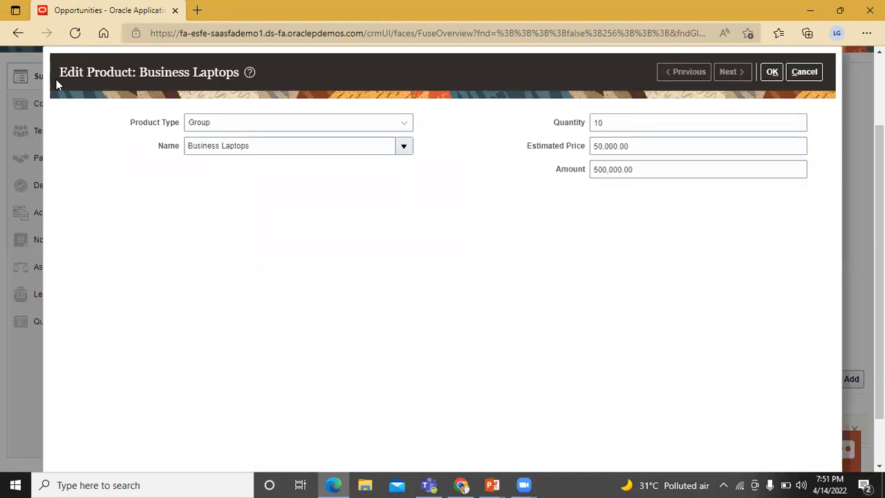
{"action": "left_click_drag", "start_coordinate": [59, 72], "coordinate": [136, 72]}
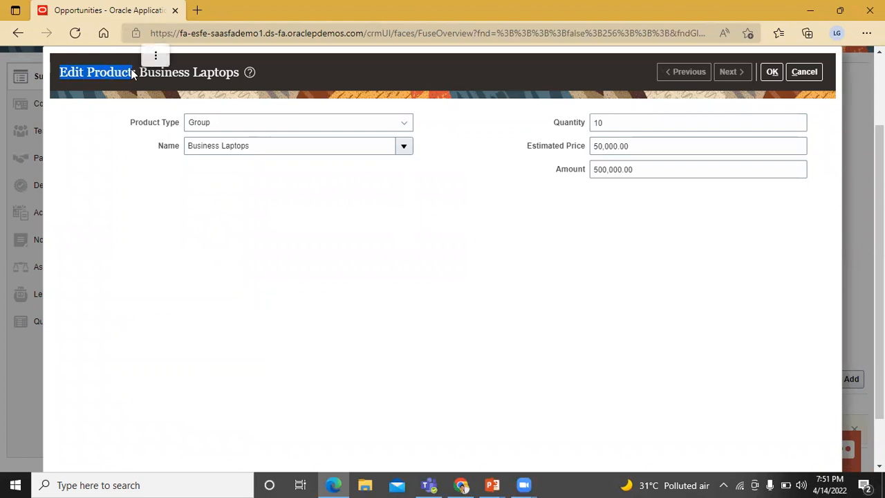
{"action": "left_click", "coordinate": [164, 228]}
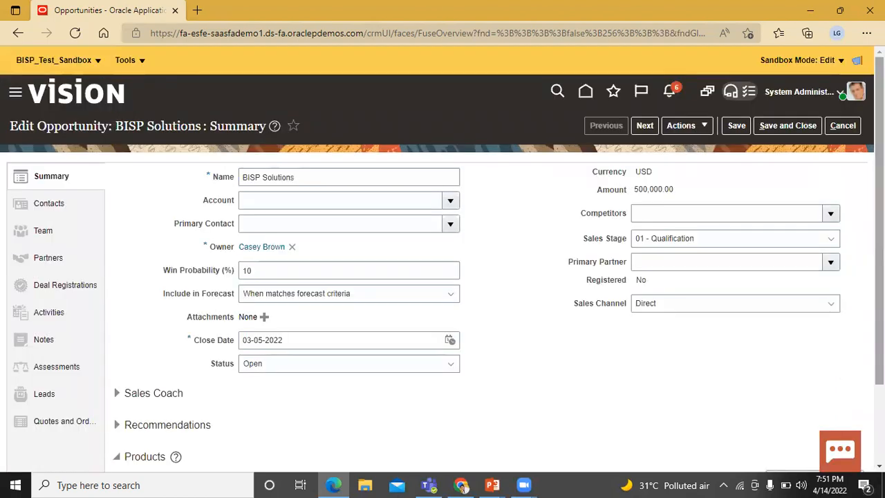
- Save the BISP Solutions opportunity and close it to return to the Opportunities list
{"action": "left_click", "coordinate": [789, 125]}
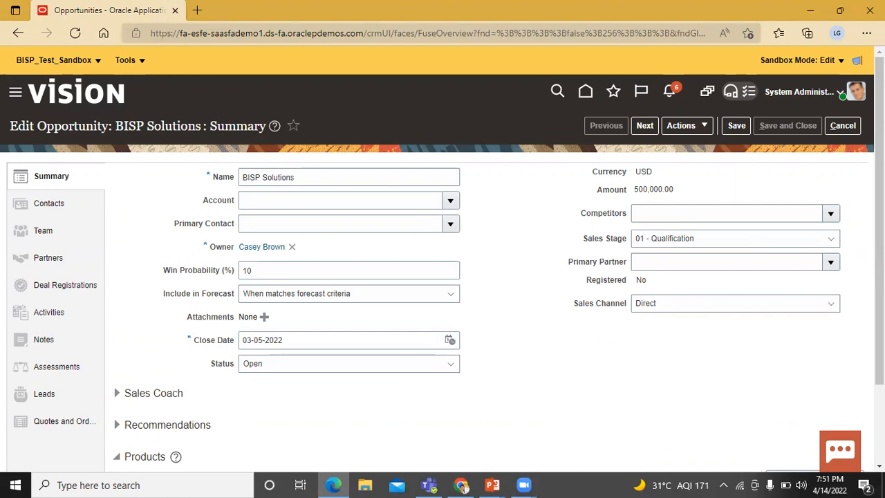
{"action": "scroll", "coordinate": [878, 290], "scroll_direction": "down", "scroll_amount": 2}
{"action": "left_click_drag", "start_coordinate": [879, 290], "coordinate": [879, 225]}
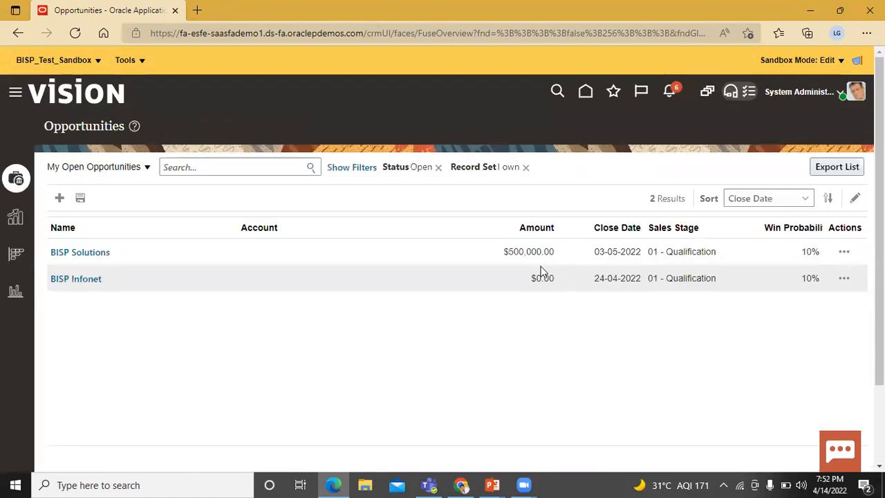
- Publish BISP_Test_Sandbox from its sandbox details page, check its current status, and finish with the page
{"action": "left_click", "coordinate": [72, 60]}
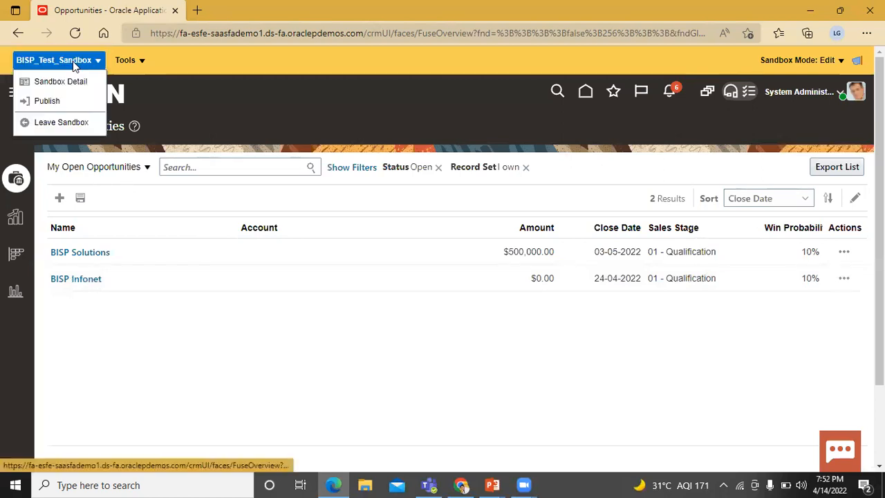
{"action": "left_click", "coordinate": [69, 101]}
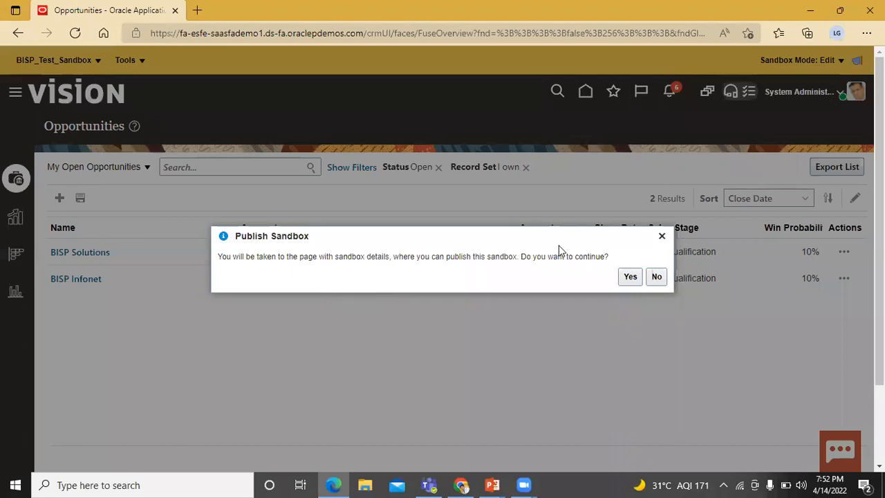
{"action": "left_click", "coordinate": [629, 277]}
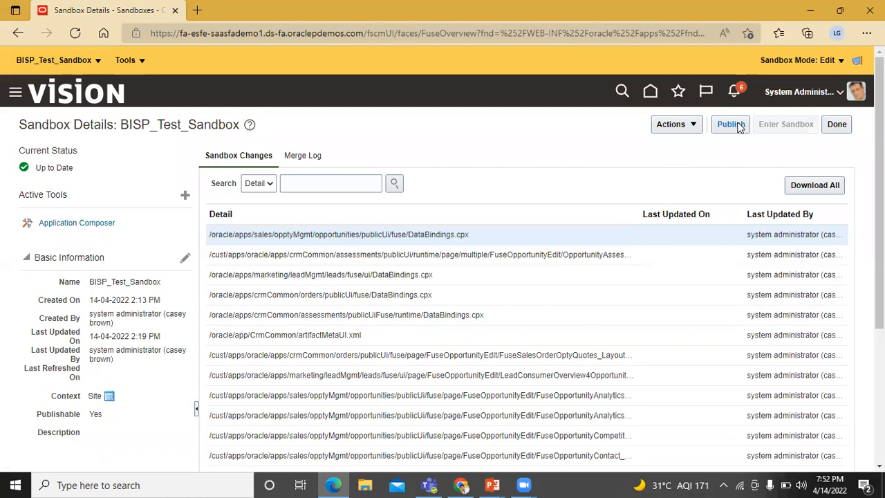
{"action": "left_click", "coordinate": [733, 124]}
{"action": "left_click", "coordinate": [628, 281]}
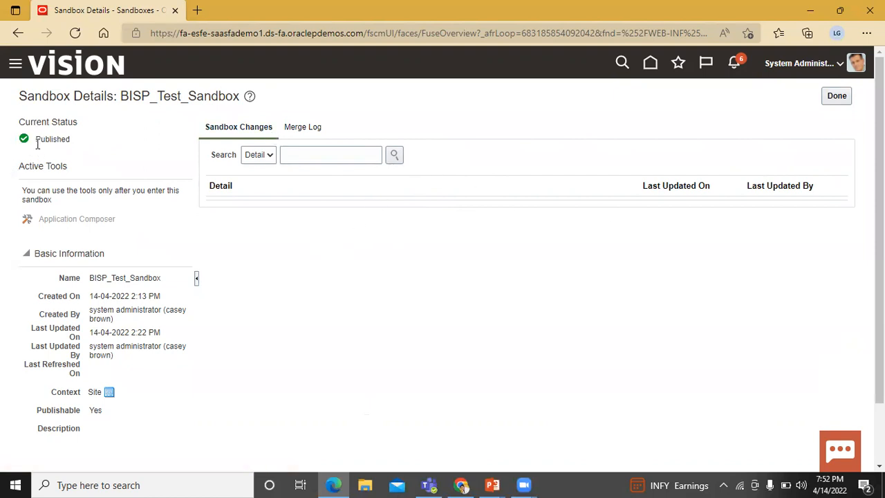
{"action": "left_click_drag", "start_coordinate": [38, 142], "coordinate": [101, 128]}
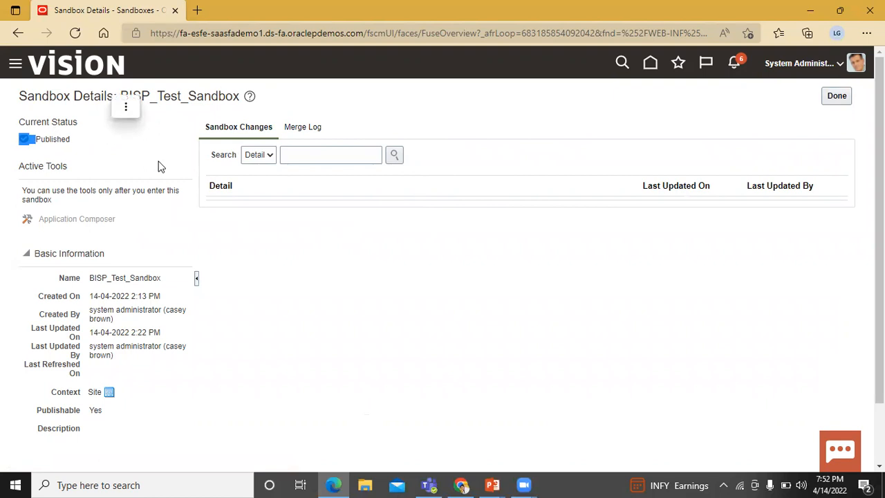
{"action": "left_click", "coordinate": [369, 276]}
{"action": "left_click", "coordinate": [836, 96]}
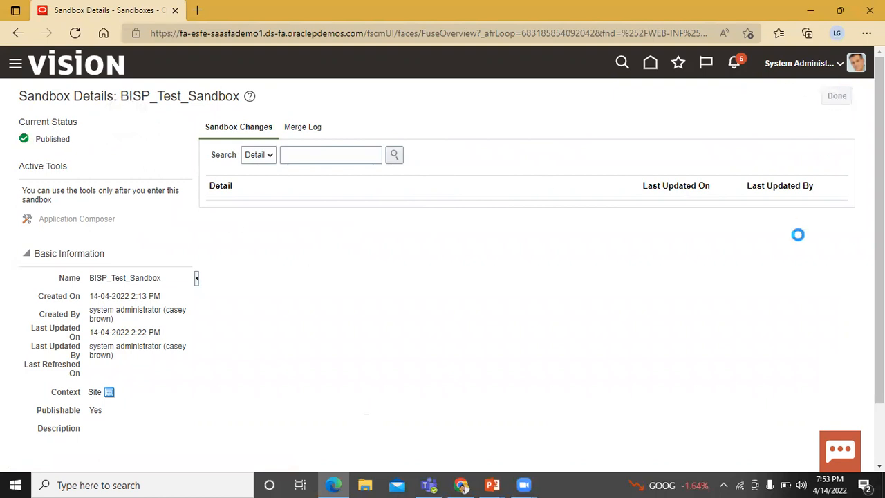